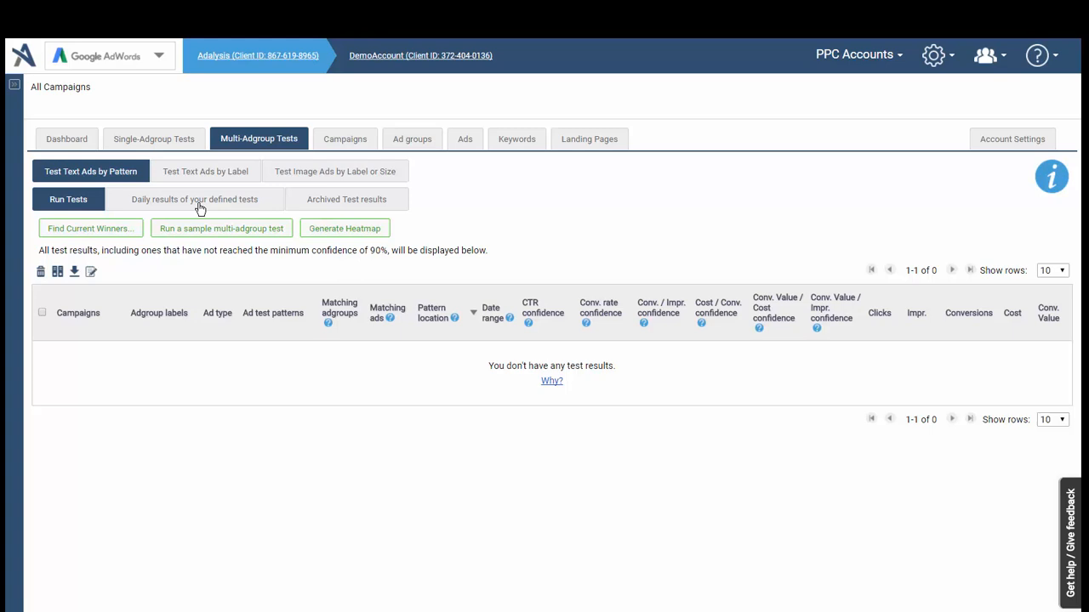
Start a Find Current Winners test for text ad patterns and check which search campaigns are available.
left_click(79, 229)
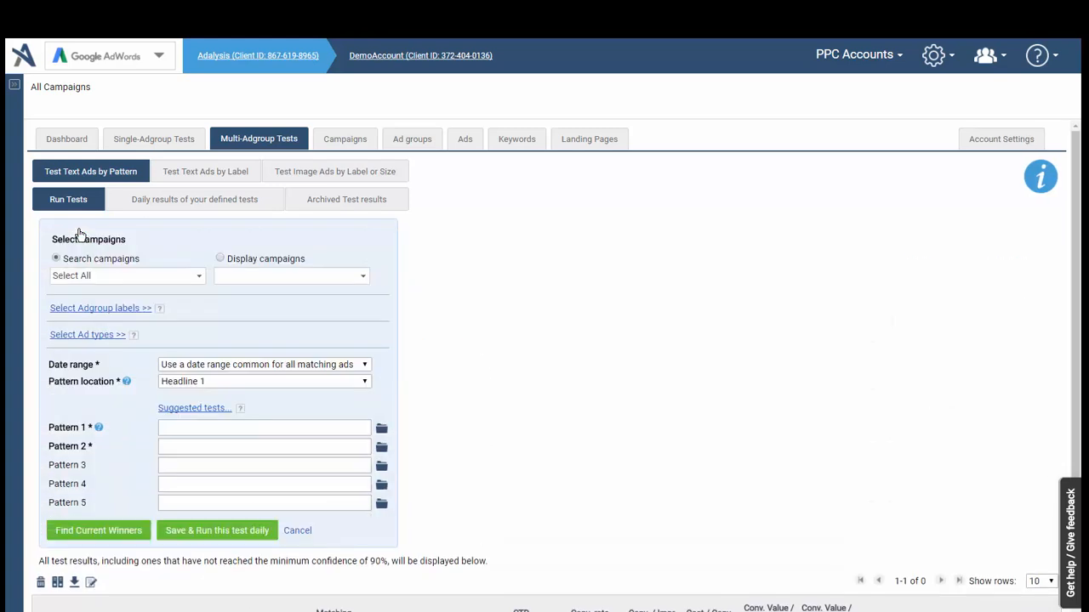
left_click(97, 279)
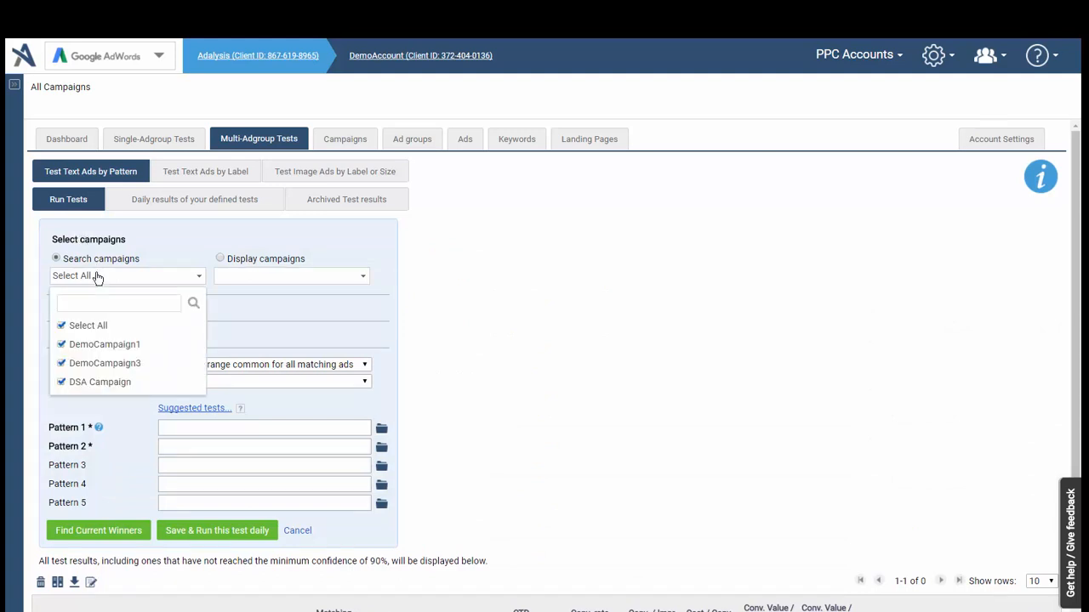
left_click(261, 284)
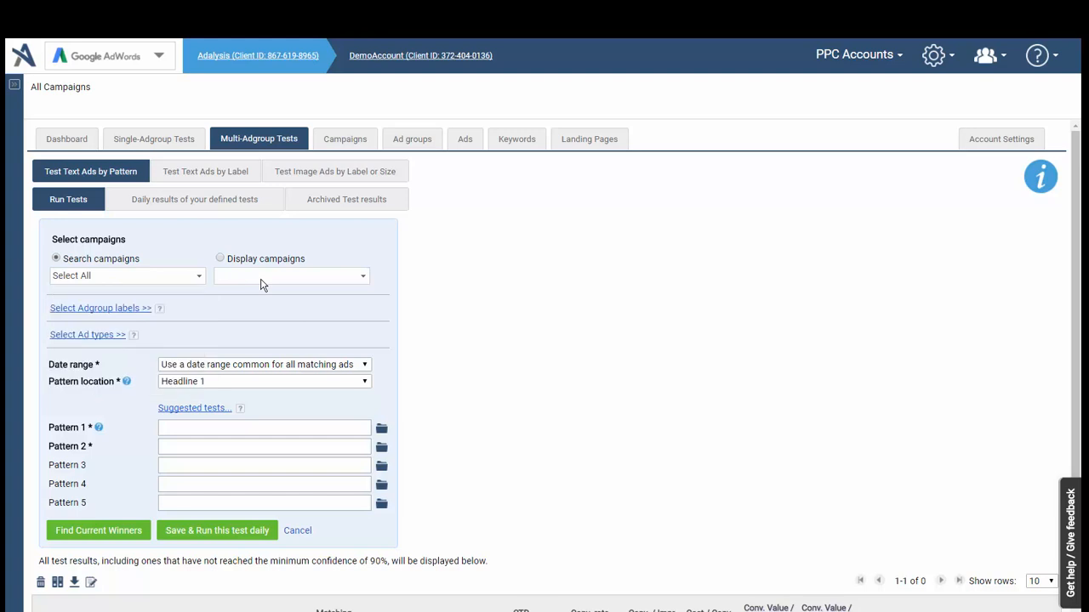
Limit the search campaigns to DemoCampaign1 as a trial, and reselect all of them.
left_click(120, 284)
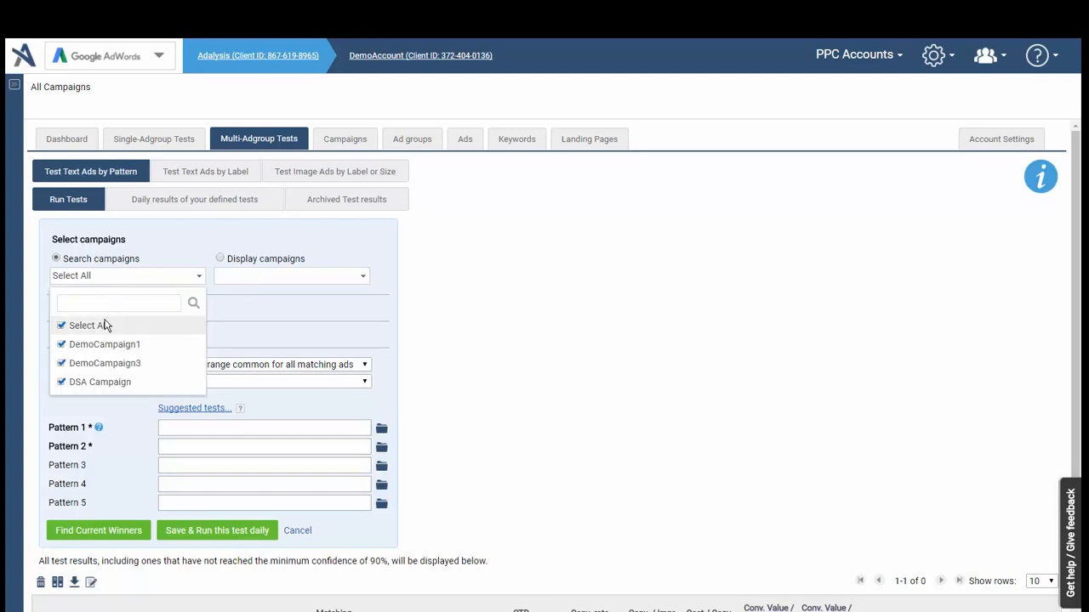
left_click(102, 325)
left_click(97, 344)
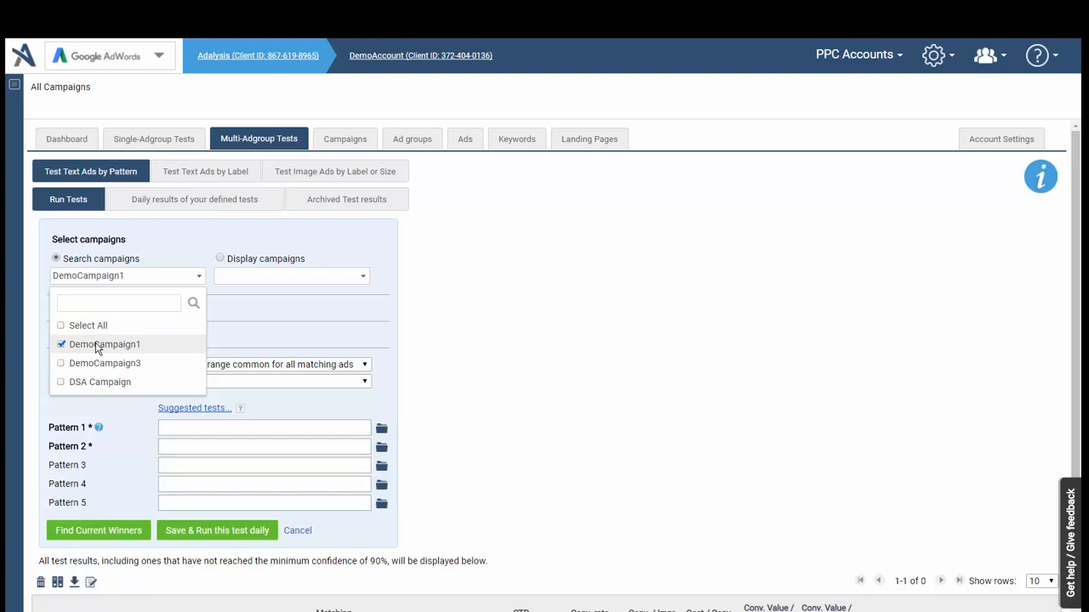
left_click(95, 327)
Filter the search campaign list by "demo" and select all matching campaigns.
left_click(114, 306)
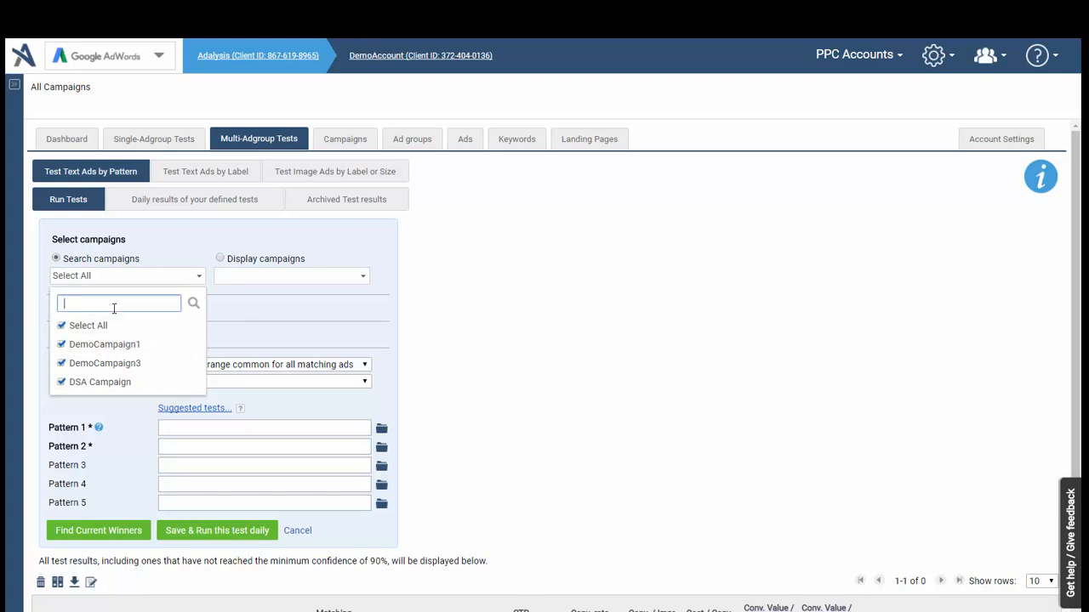
type("dempo")
key("BackSpace")
key("BackSpace")
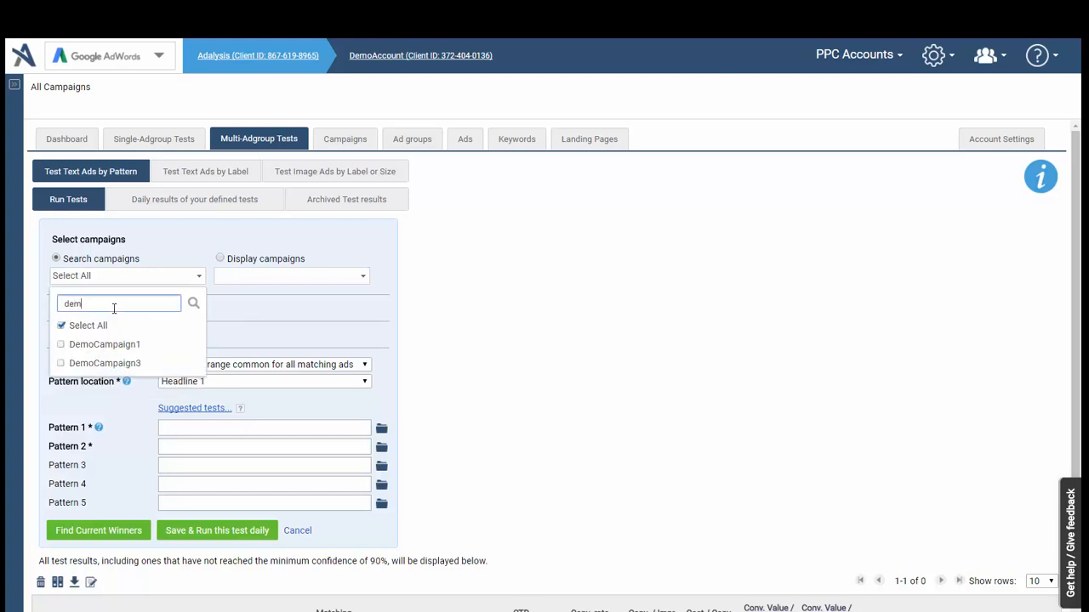
type("o")
left_click(100, 326)
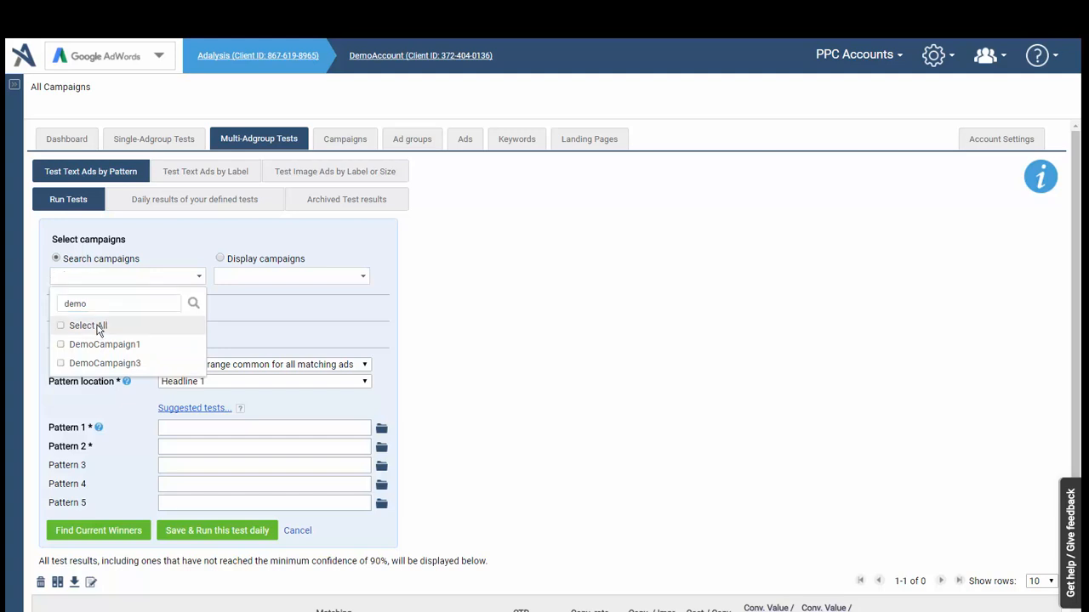
left_click(99, 326)
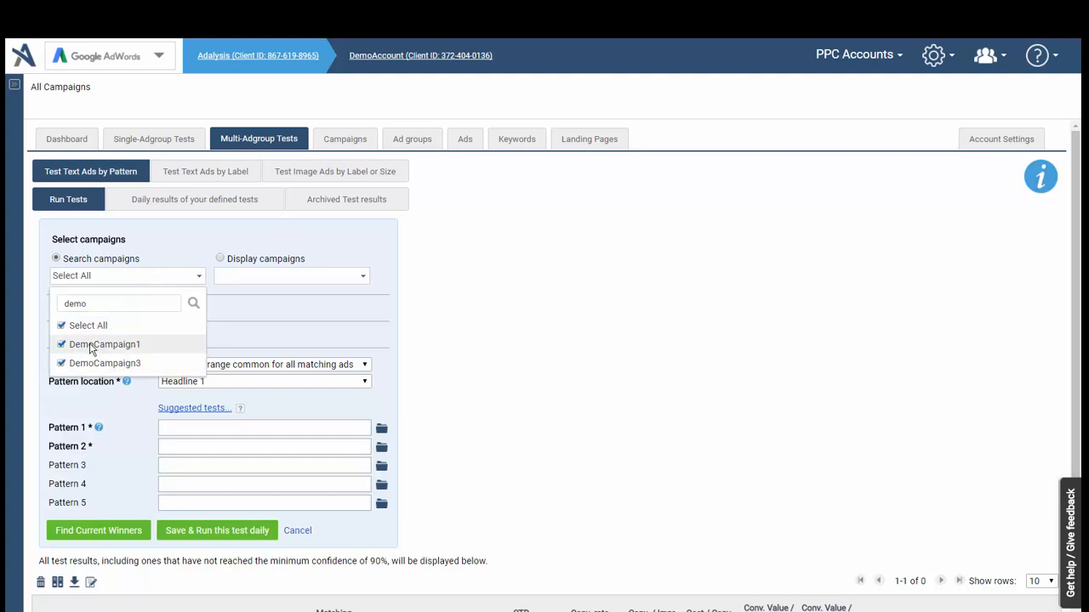
Clear the campaign list filter and leave all search campaigns selected.
double_click(120, 311)
key("BackSpace")
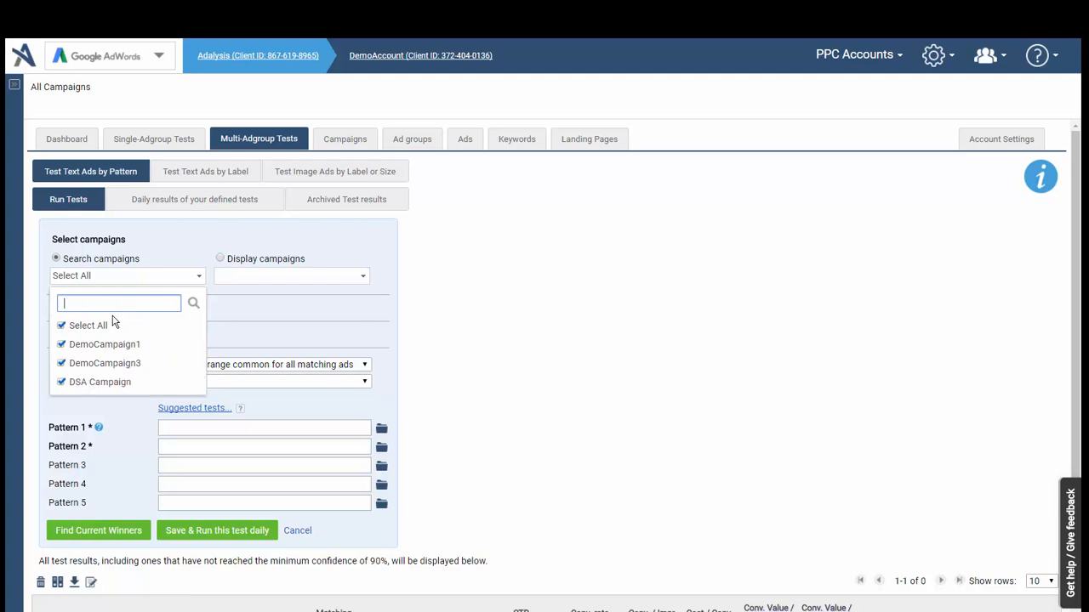
left_click(109, 325)
left_click(109, 324)
left_click(466, 396)
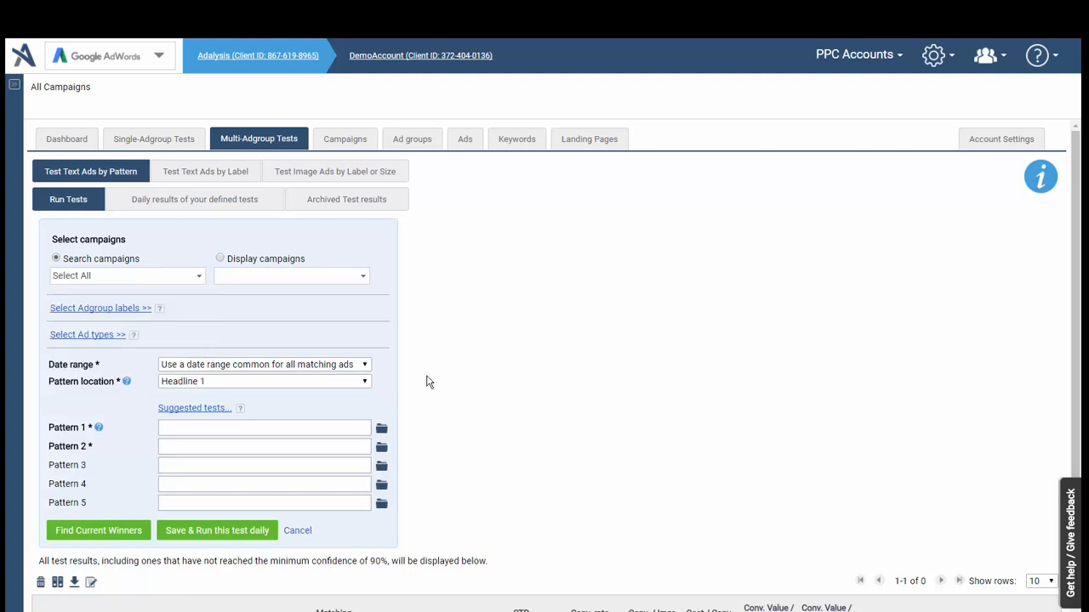
Review the adgroup label filters and the ad type options offered for the test.
left_click(120, 309)
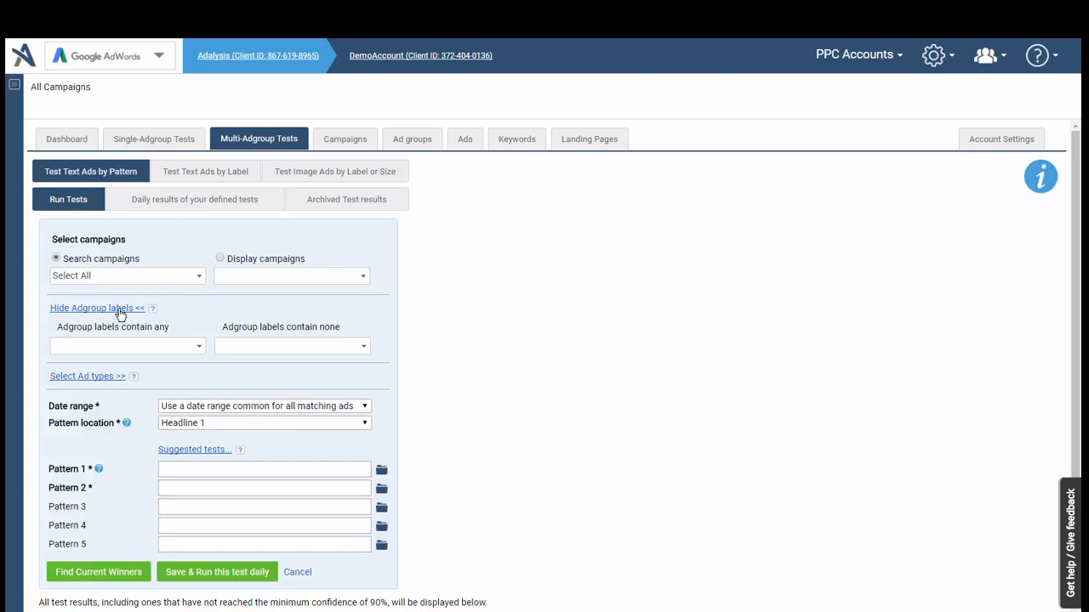
left_click(119, 310)
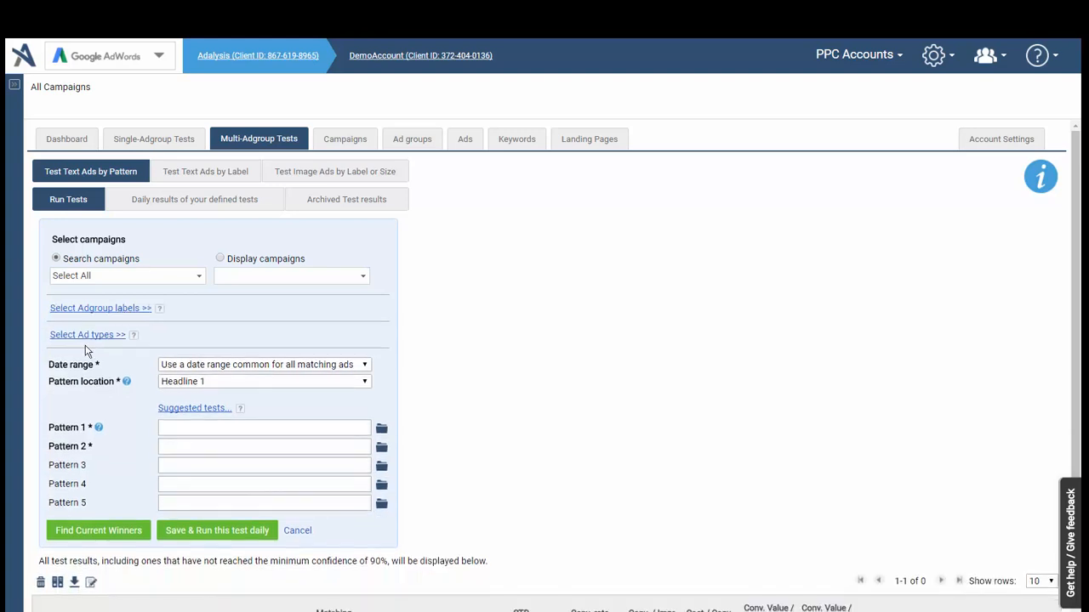
left_click(96, 340)
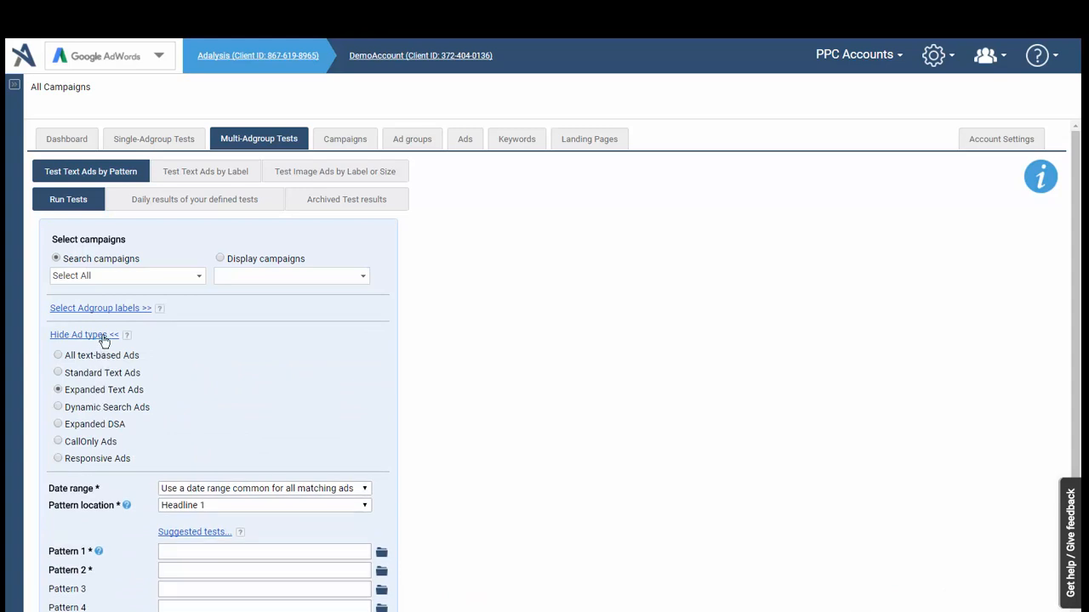
left_click(103, 337)
Set the test's date range to Last 30 days and its pattern location to Headline 2.
left_click(196, 366)
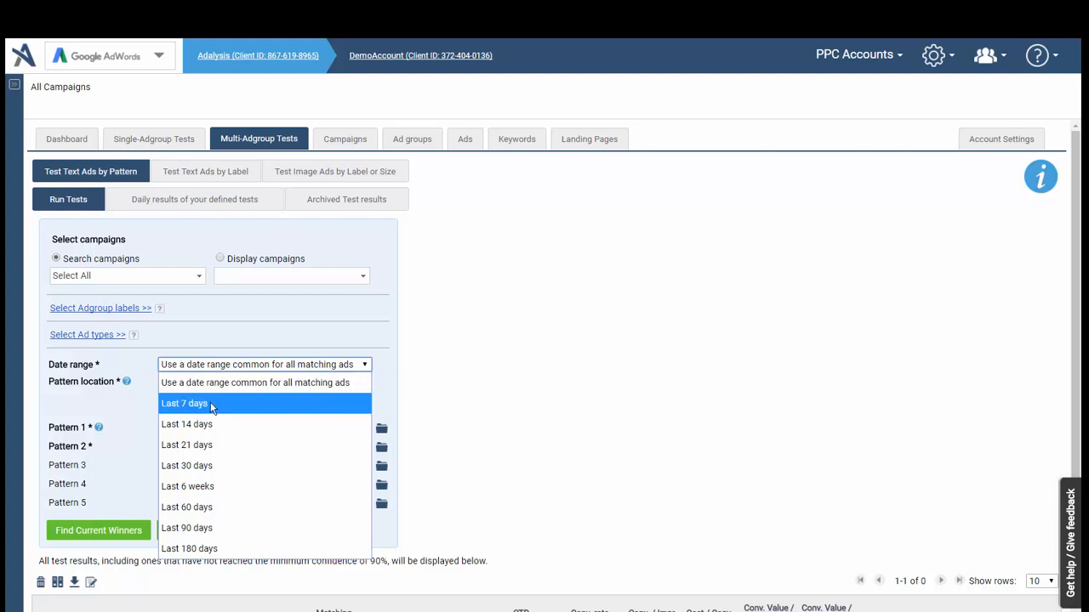
left_click(237, 470)
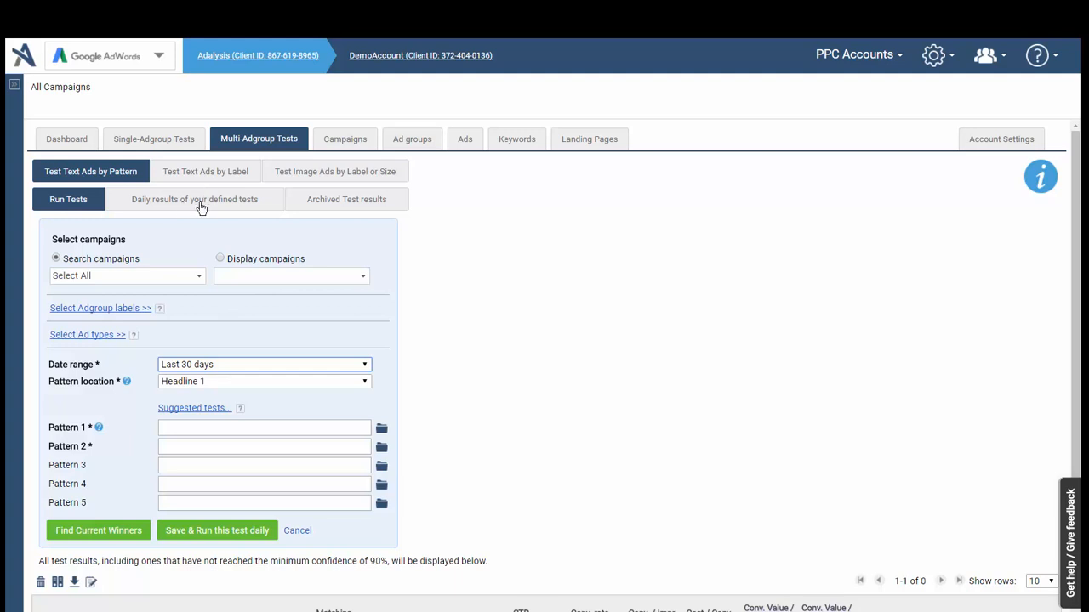
left_click(210, 366)
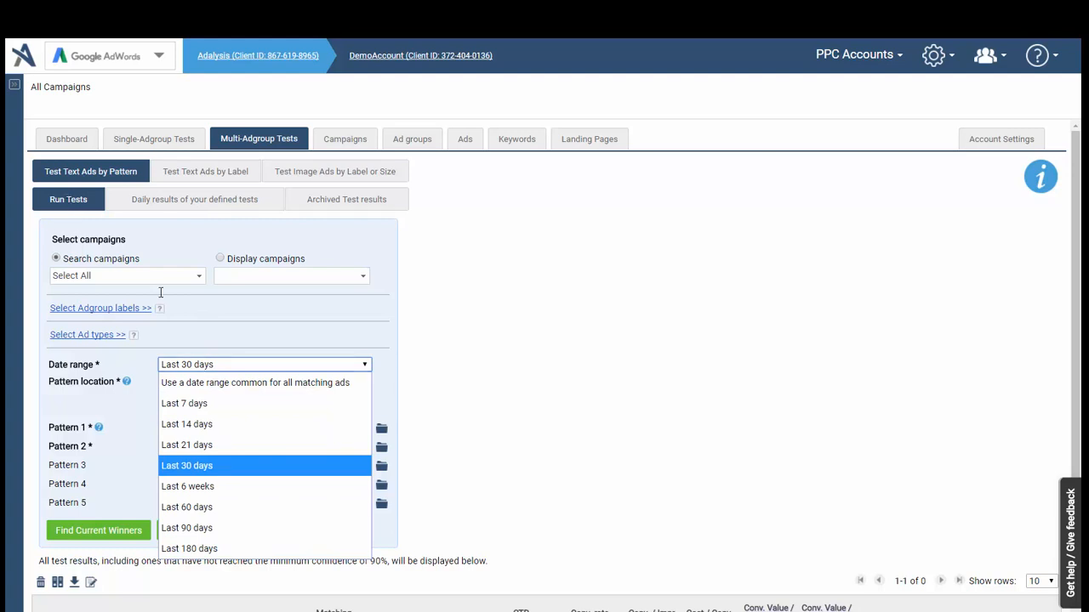
left_click(239, 467)
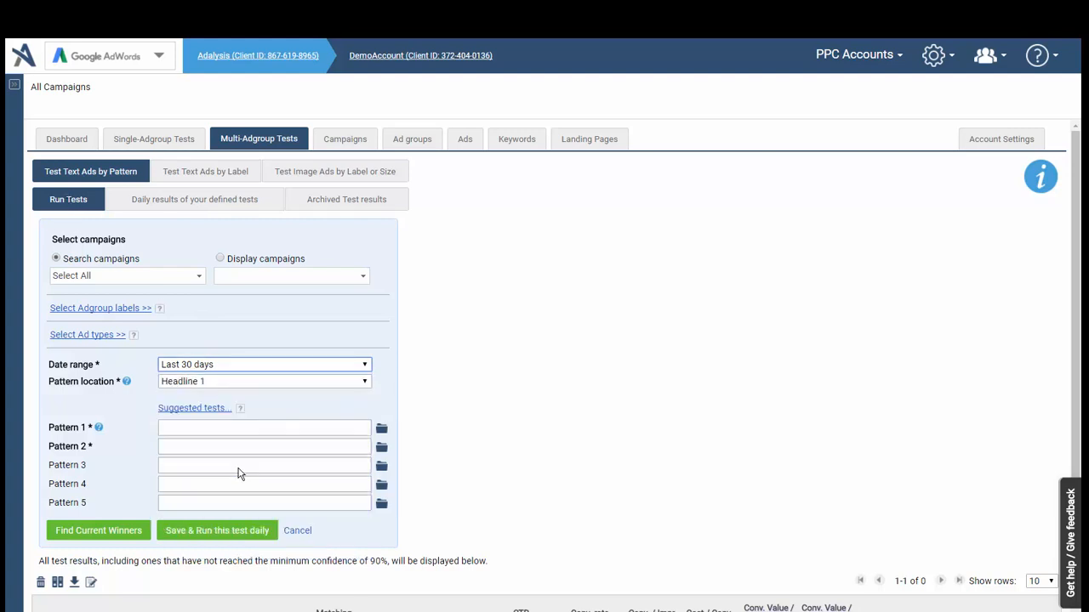
left_click(264, 384)
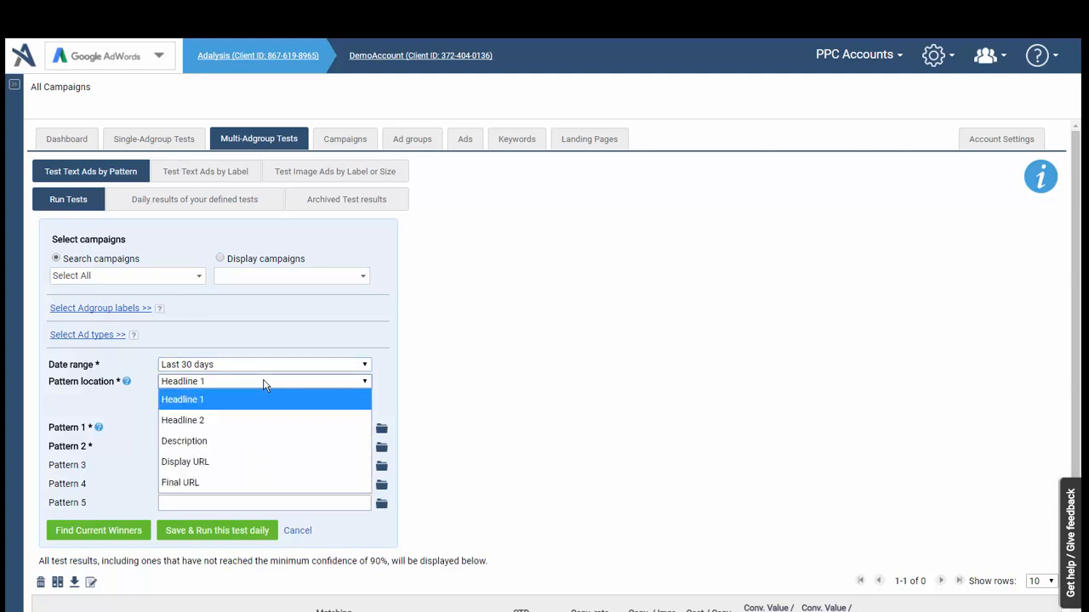
left_click(242, 419)
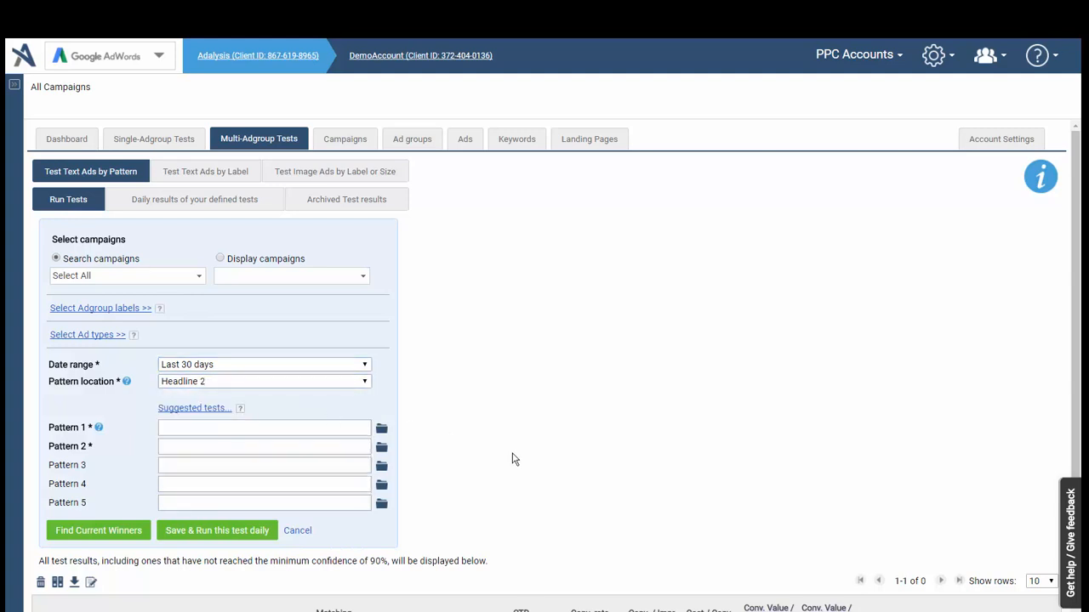
Apply the suggested pattern set for DemoCampaign1 using Option 1, which also sets the campaign.
scroll(512, 460, "down", 1)
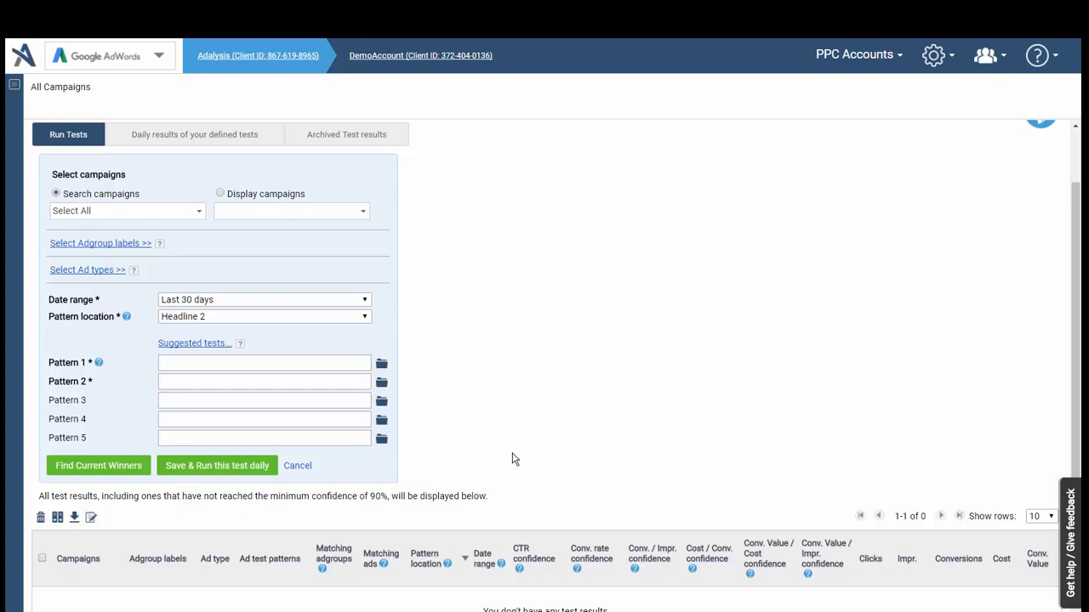
left_click(231, 366)
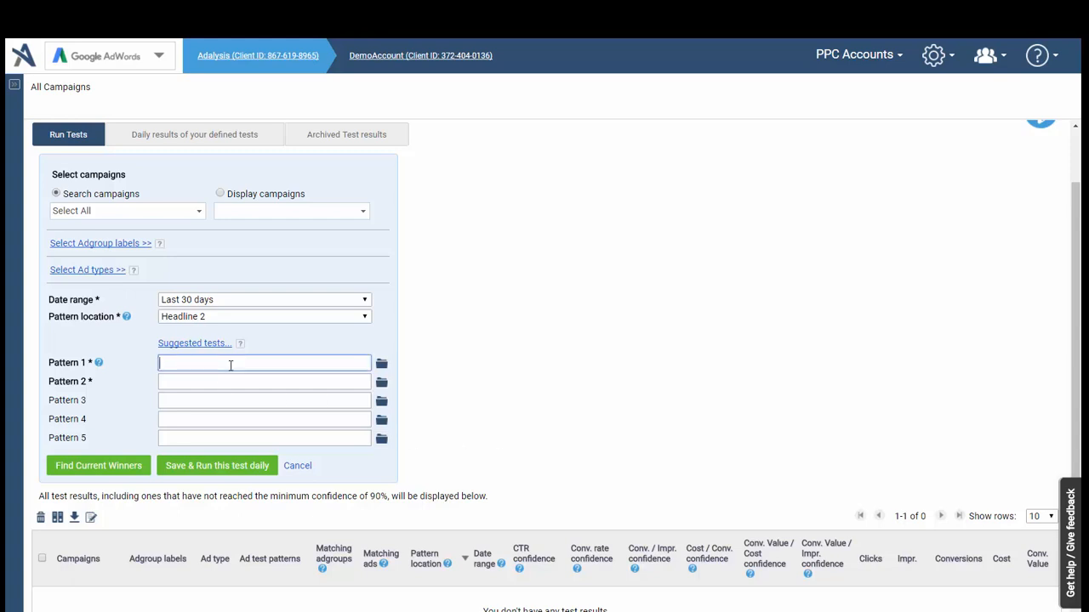
left_click(218, 344)
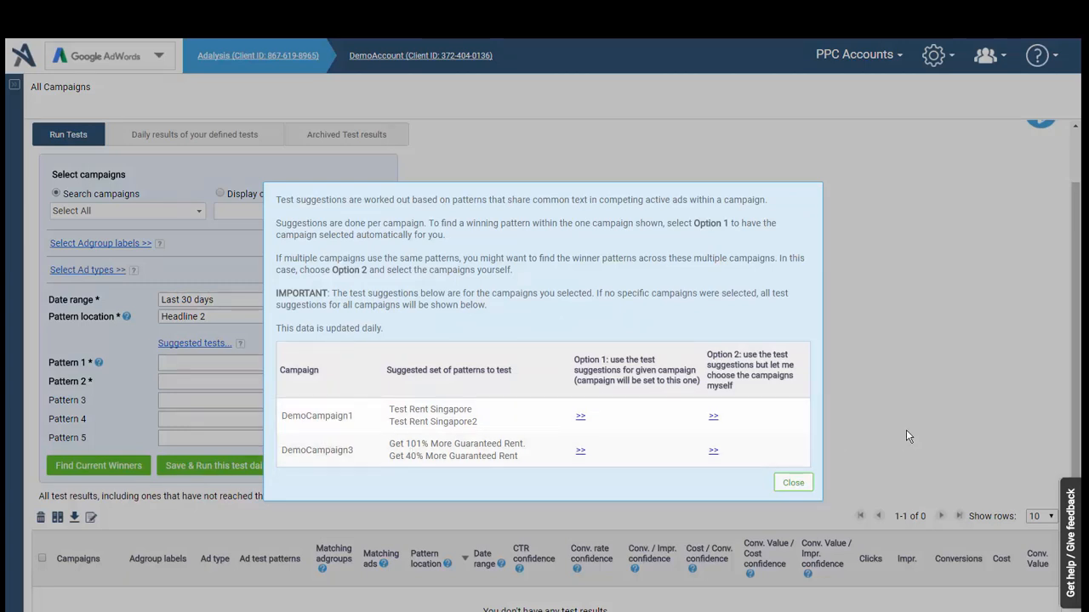
left_click(580, 416)
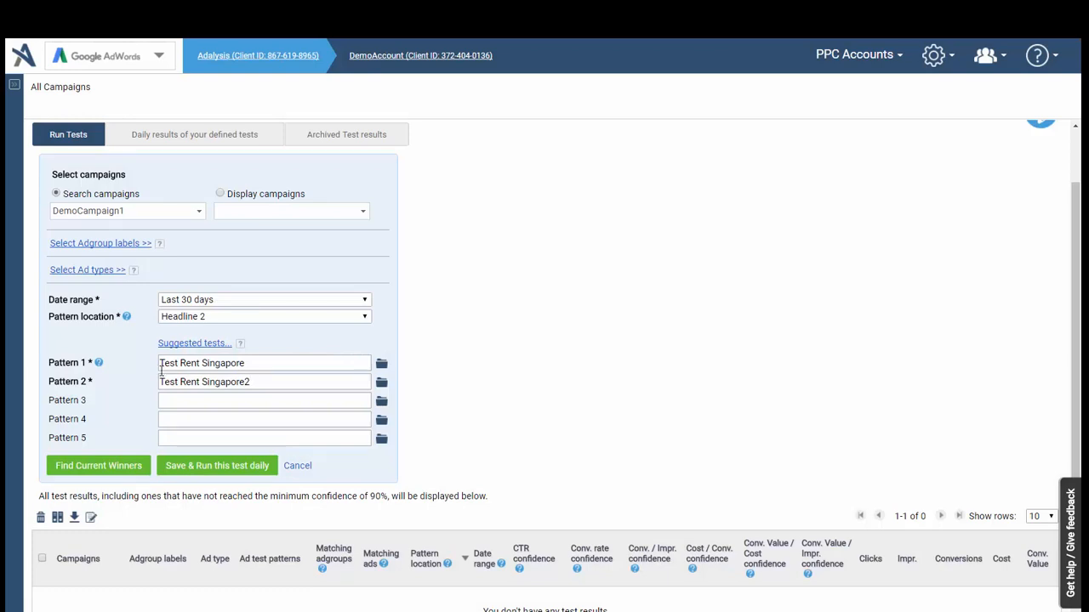
Check the pattern matching syntax, and set pattern 1 to "{Keyword*" and pattern 2 to "!!{Keyword*".
mouse_move(98, 364)
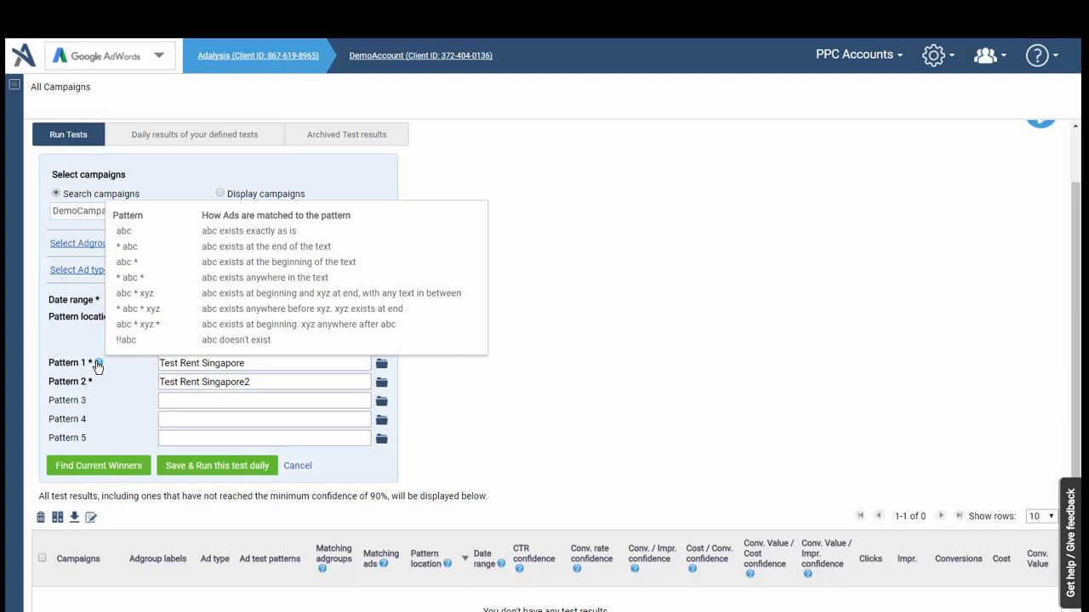
double_click(223, 362)
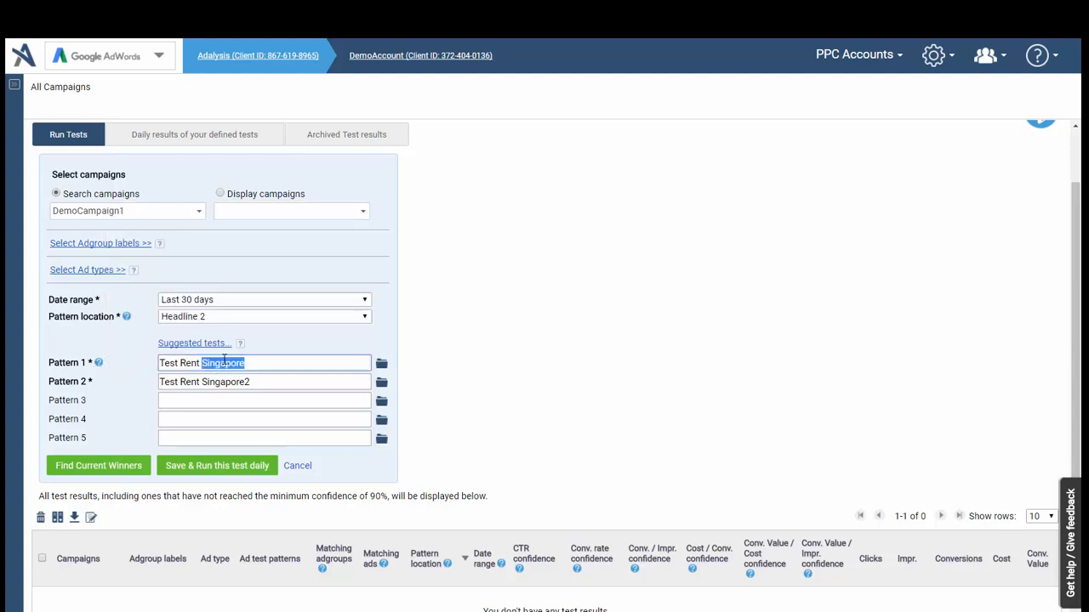
triple_click(223, 362)
type("{Keyword*")
key("Tab")
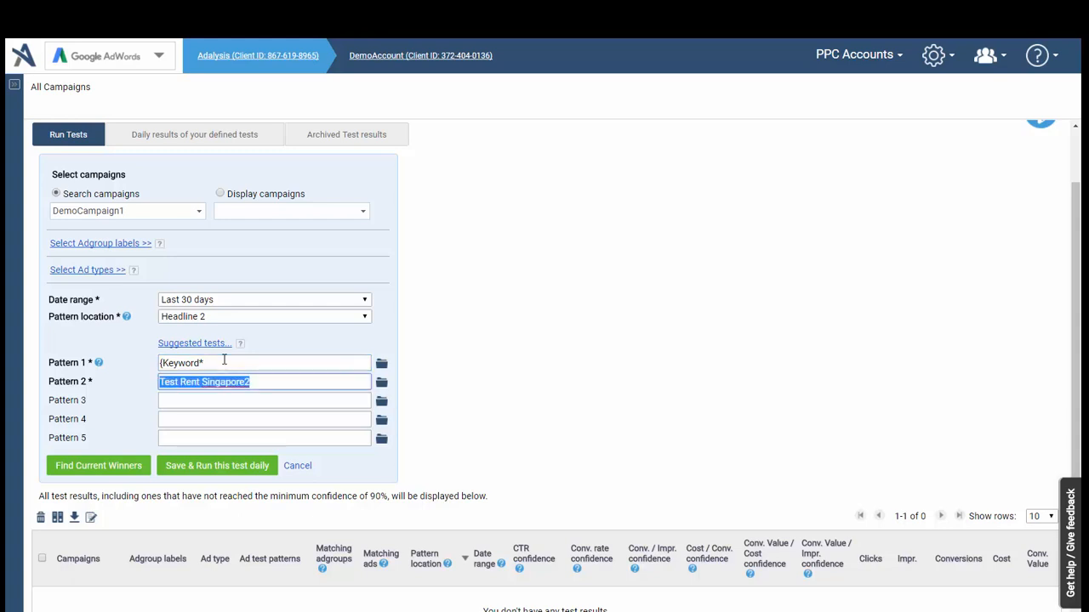
type("!!{Keyword*")
Using the common patterns sorted by occurrences in active ads, set pattern 1 to "Test Rent *" and pattern 2 to "Test For Patterns Detection".
left_click(224, 359)
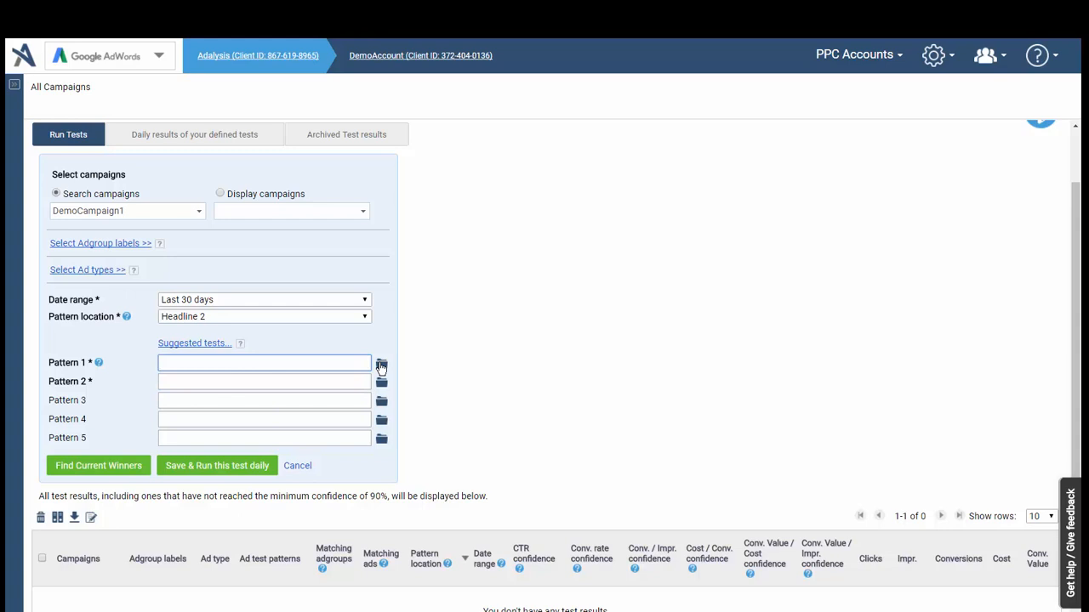
left_click(381, 365)
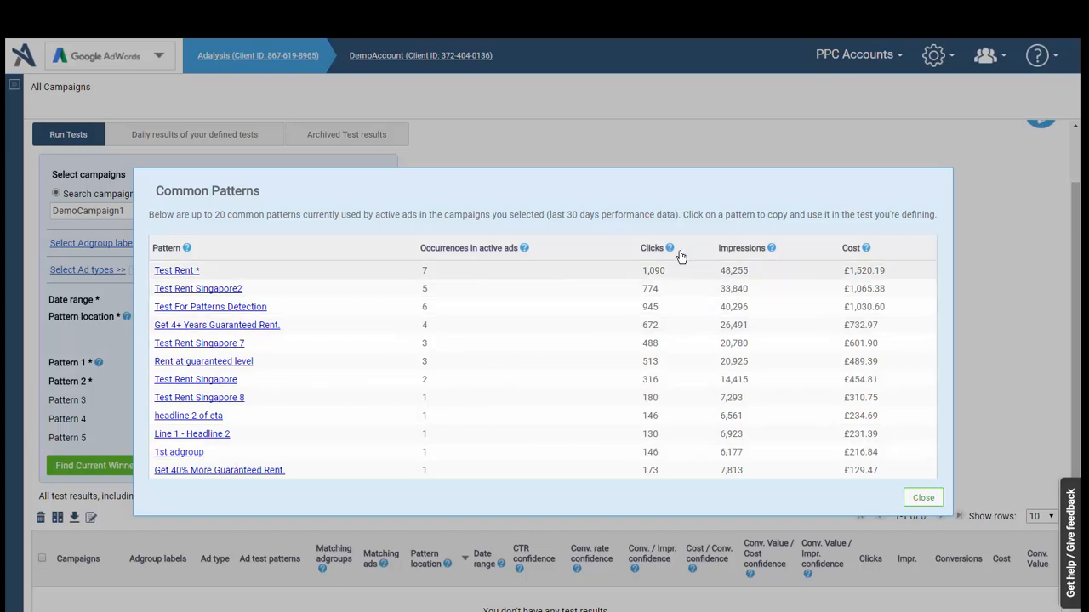
left_click(747, 251)
left_click(471, 249)
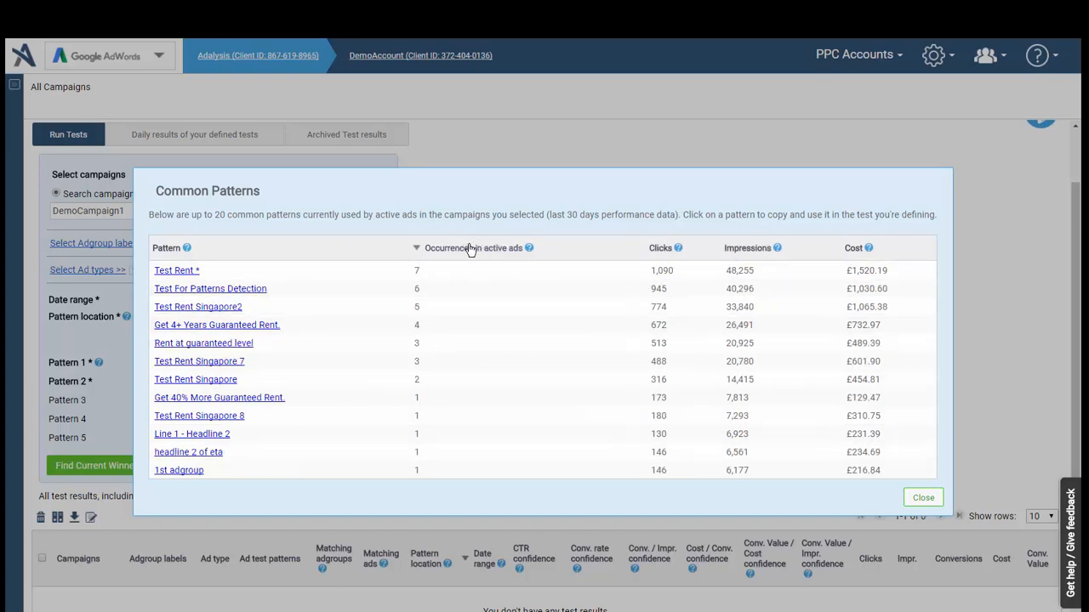
left_click(176, 271)
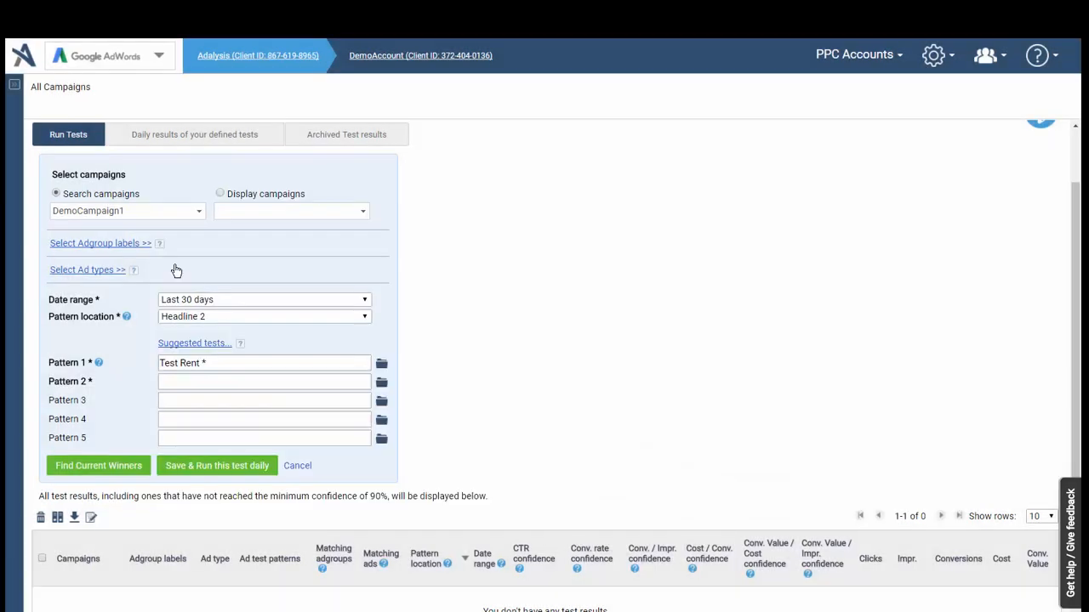
left_click(381, 383)
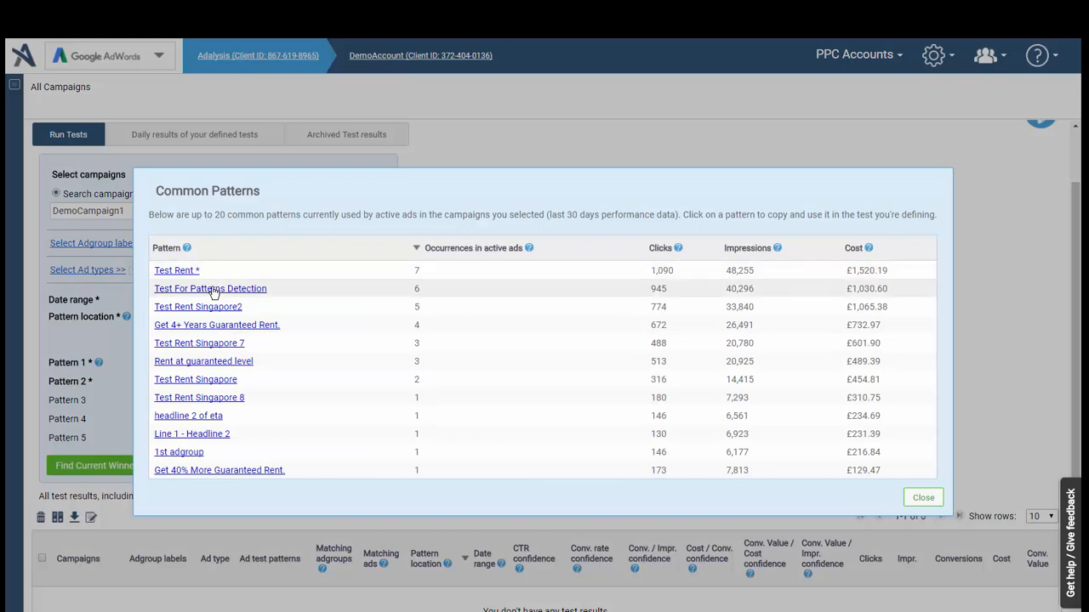
left_click(213, 288)
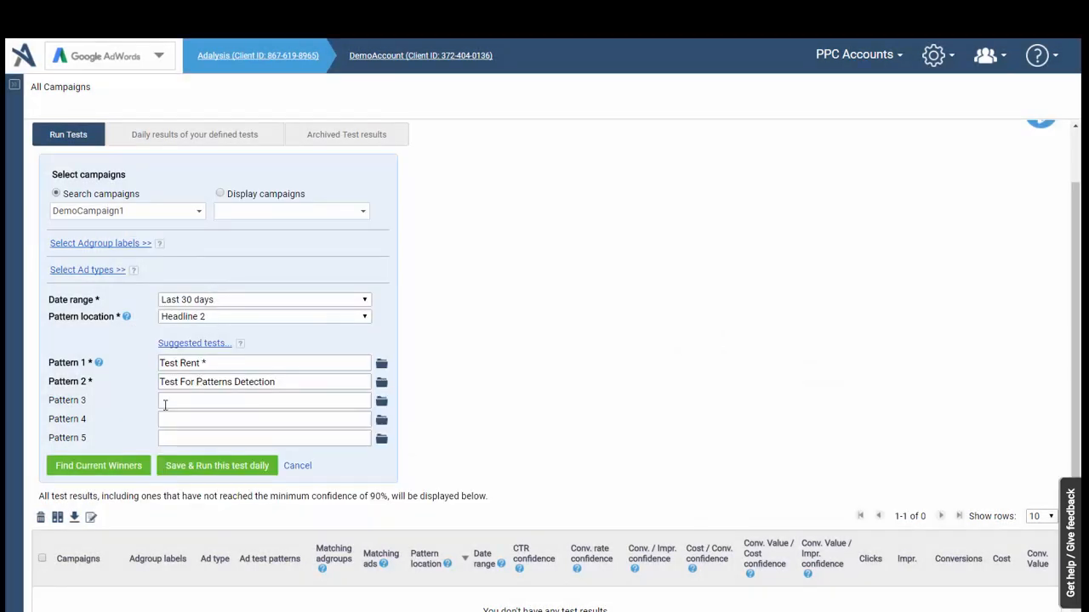
Find the current winners for the defined patterns and open the detailed results of the DemoCampaign1 test.
left_click(106, 464)
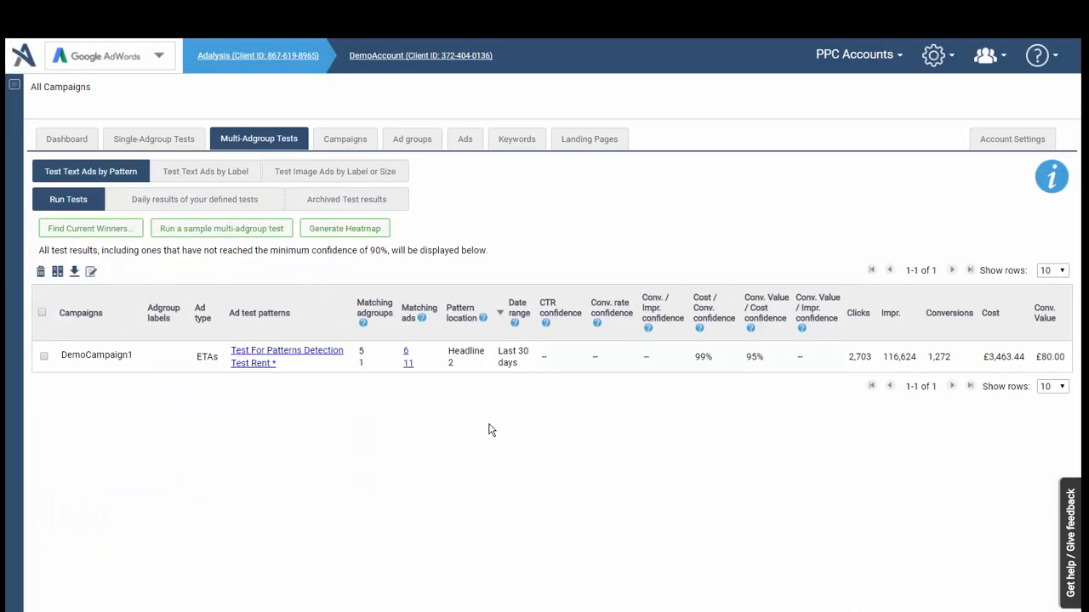
left_click(268, 364)
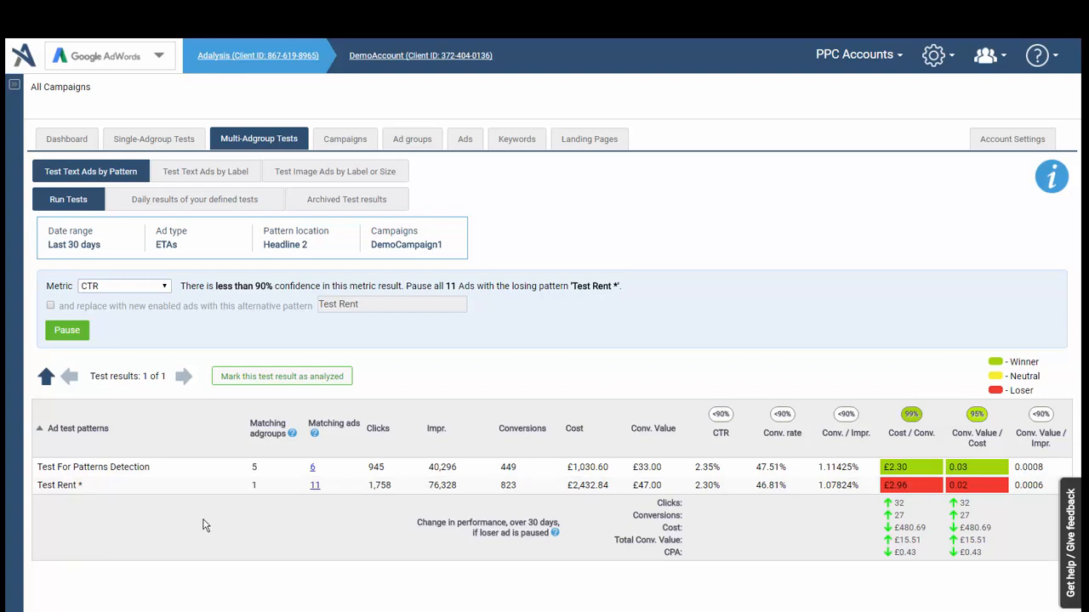
View the ads matching the pattern "Test For Patterns Detection", and set the metric for judging the test to Cost / Conv.
left_click(312, 468)
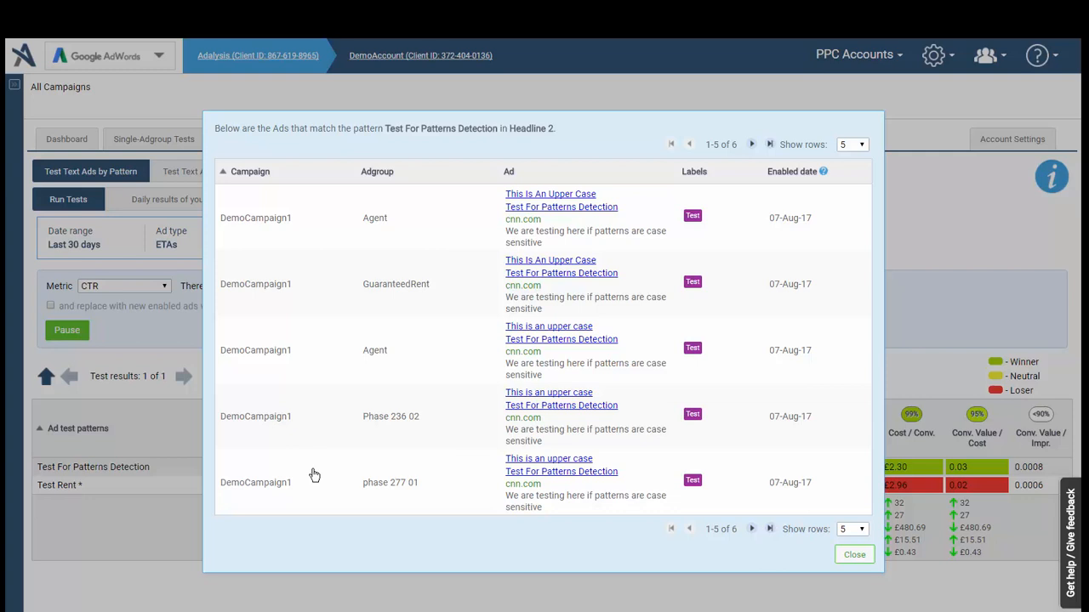
left_click(379, 607)
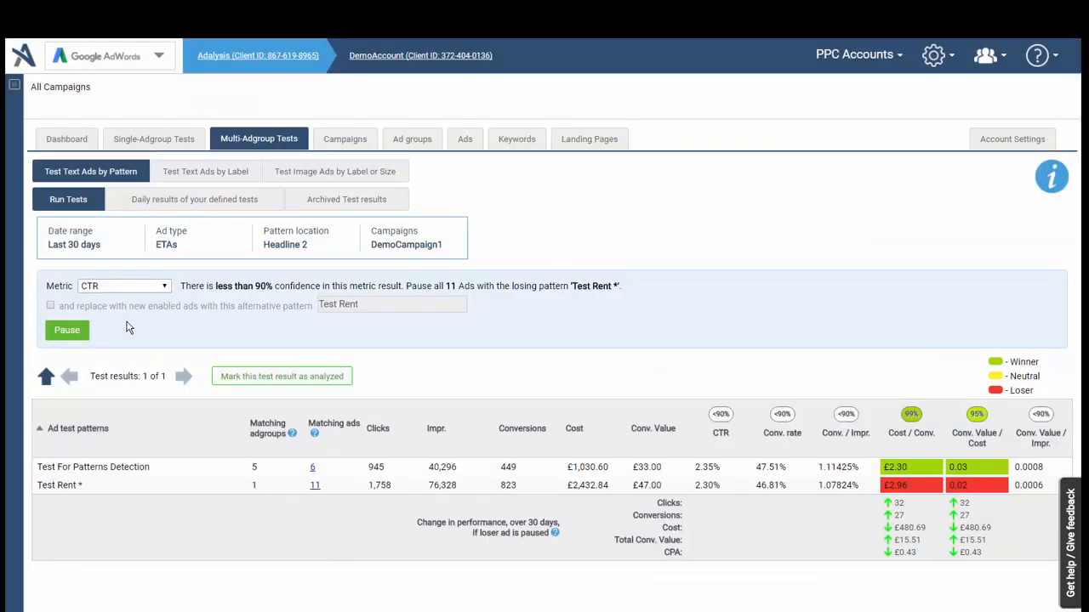
left_click(139, 293)
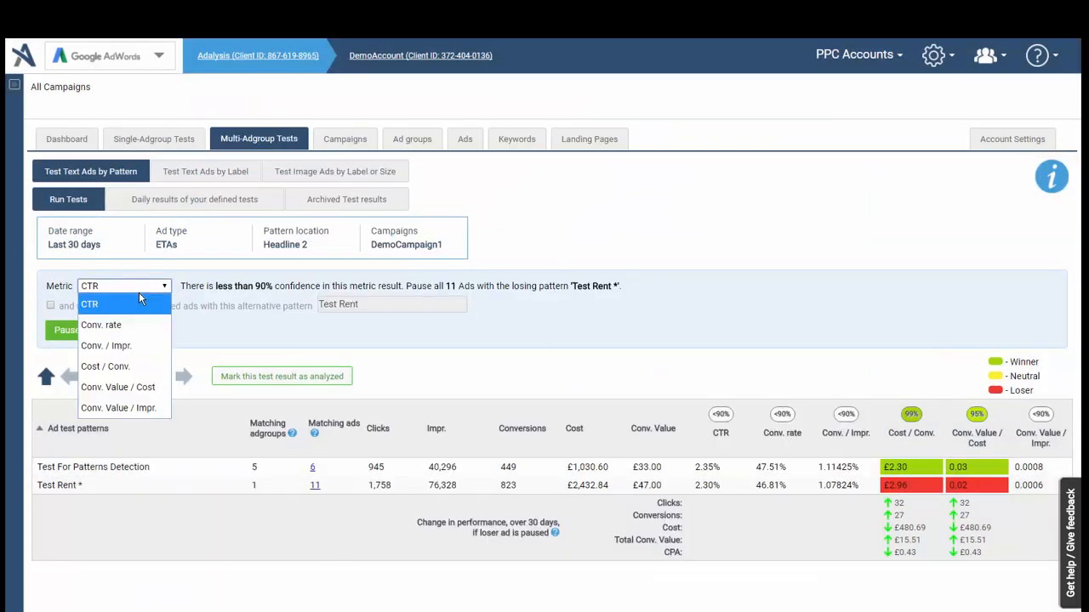
left_click(140, 363)
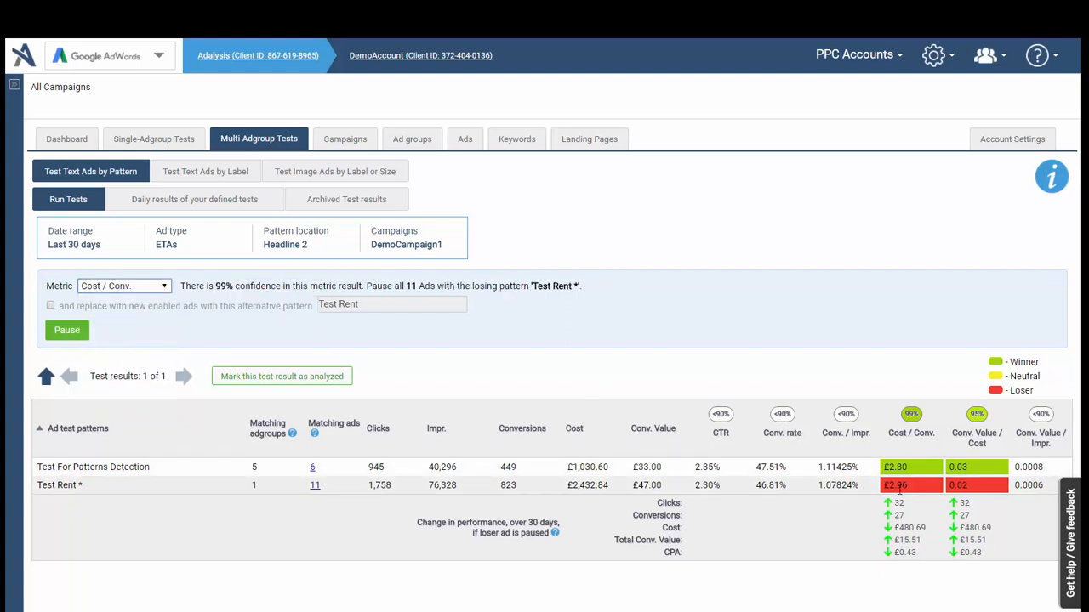
left_click(175, 306)
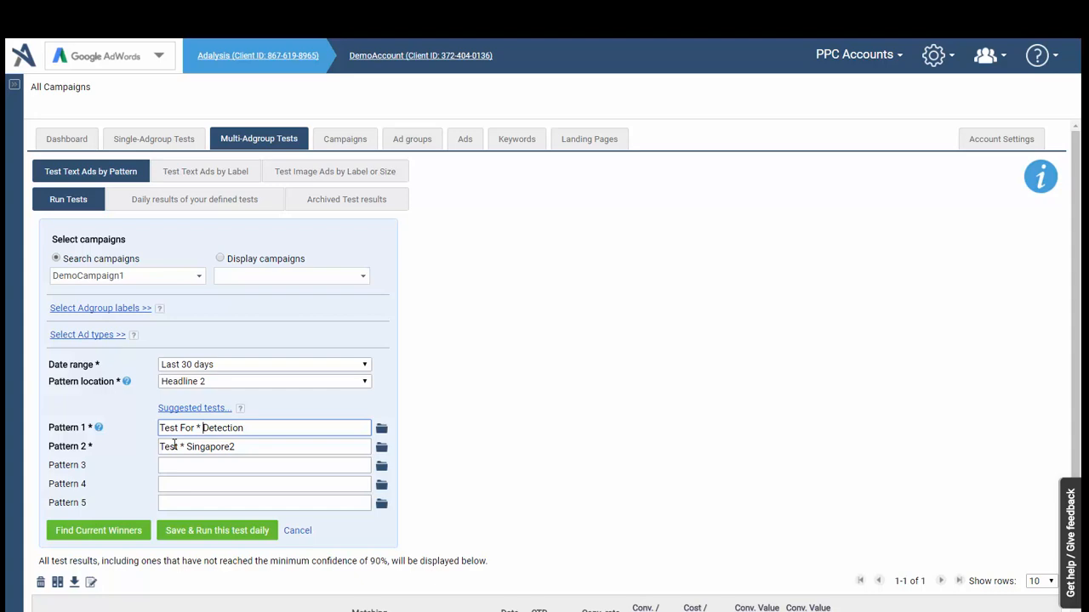
Find the current winners for "Test For * Detection" against "Test * Singapore2" and open the detailed results of that test.
left_click(88, 536)
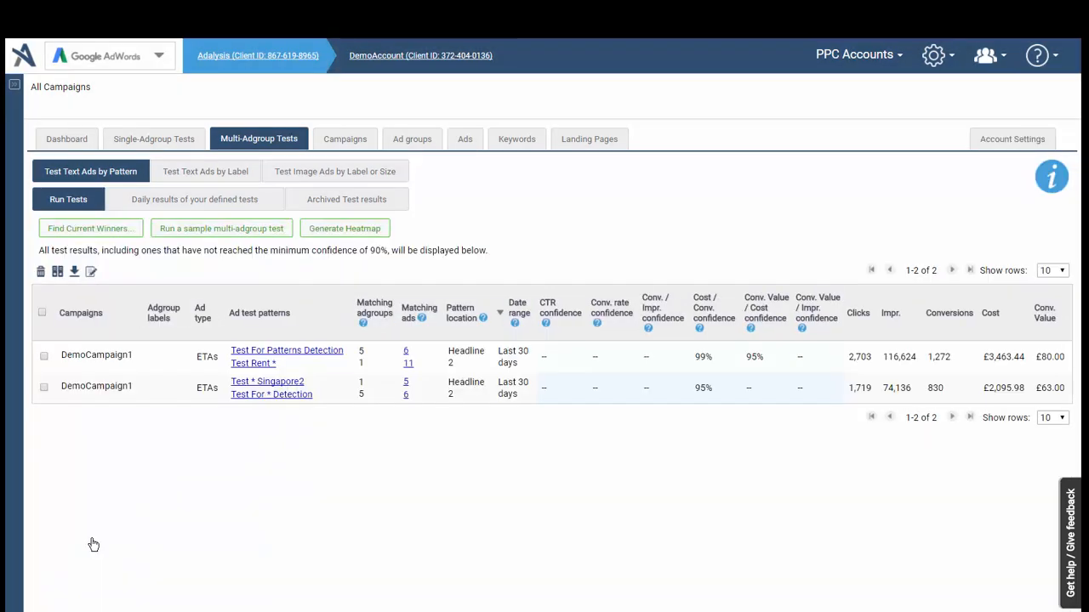
left_click(263, 397)
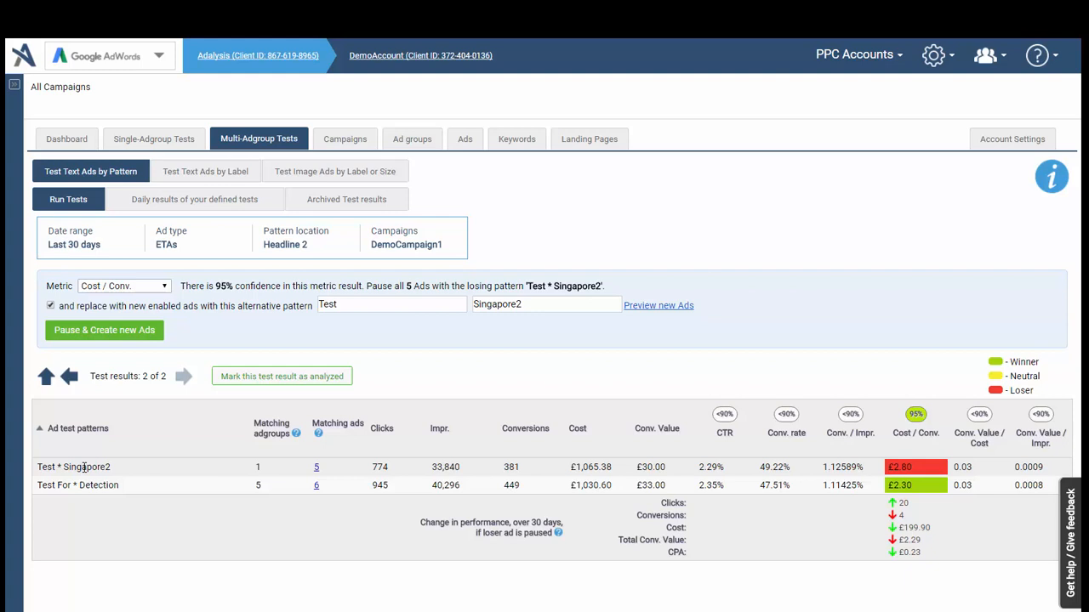
Set the first part of the alternative pattern to "Find", preview the new replacement ads, and return to the test results list.
double_click(399, 307)
type("Fin")
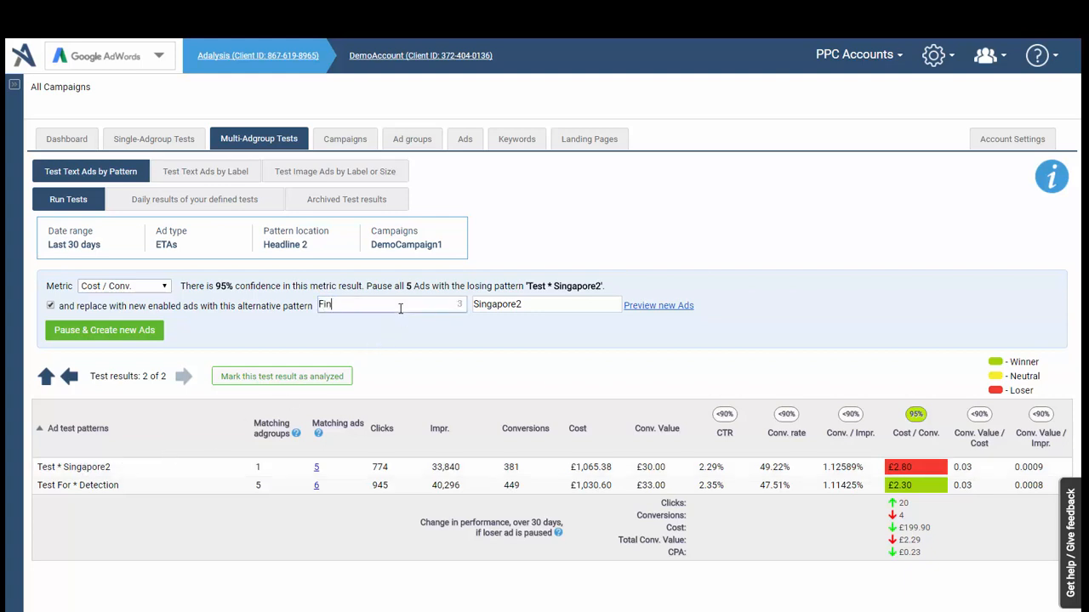
type("d")
left_click(647, 307)
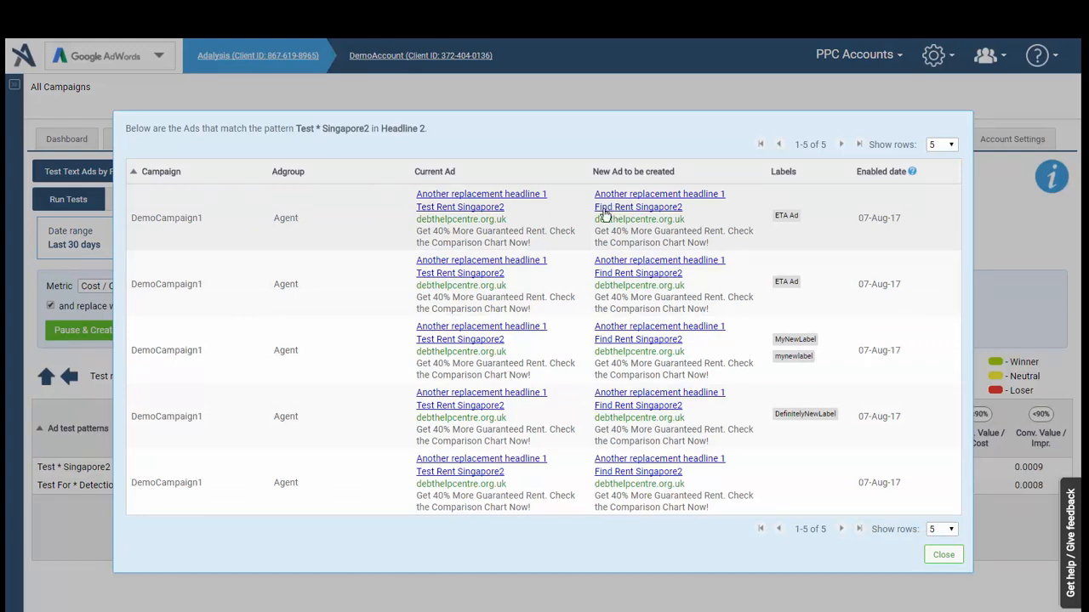
left_click(515, 603)
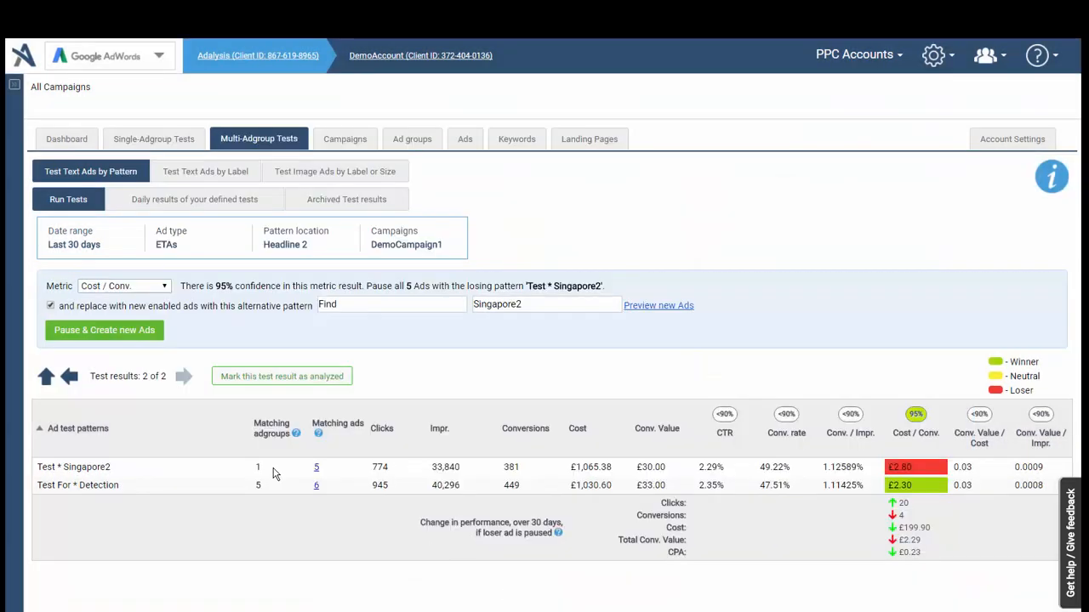
left_click(46, 378)
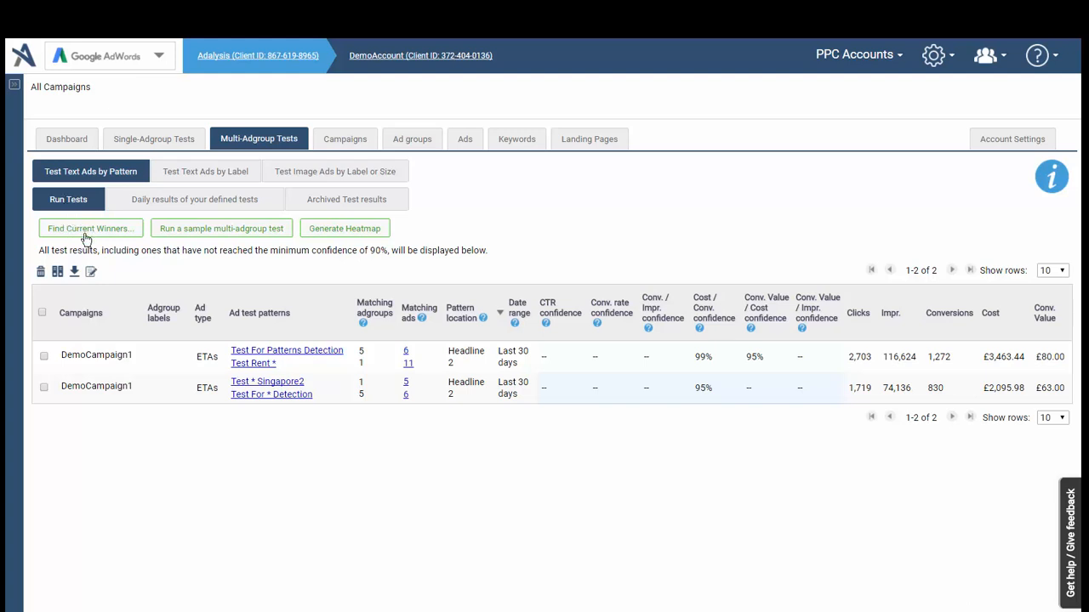
View the daily results of the defined pattern tests and open the form for defining an automated test.
left_click(190, 205)
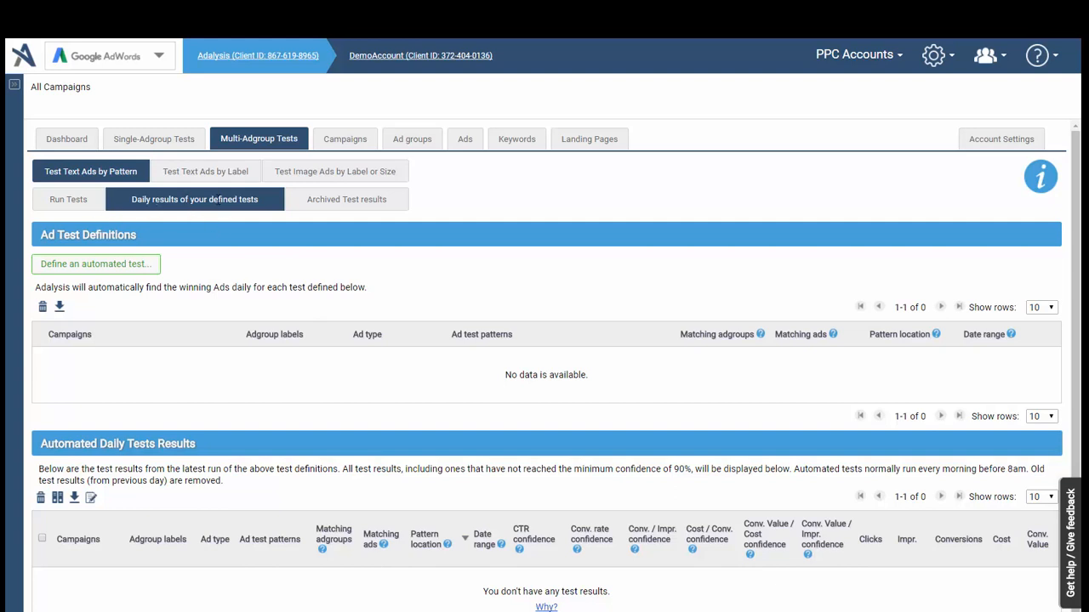
left_click(103, 266)
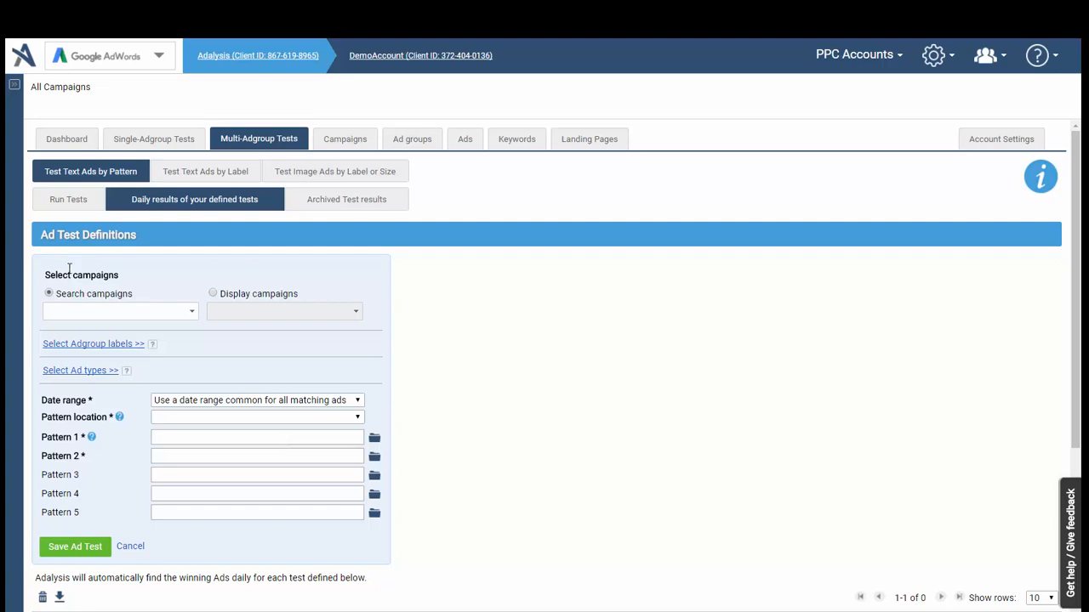
Return to the manually run pattern tests and examine the current winners form, its daily run option and the test results list.
left_click(82, 208)
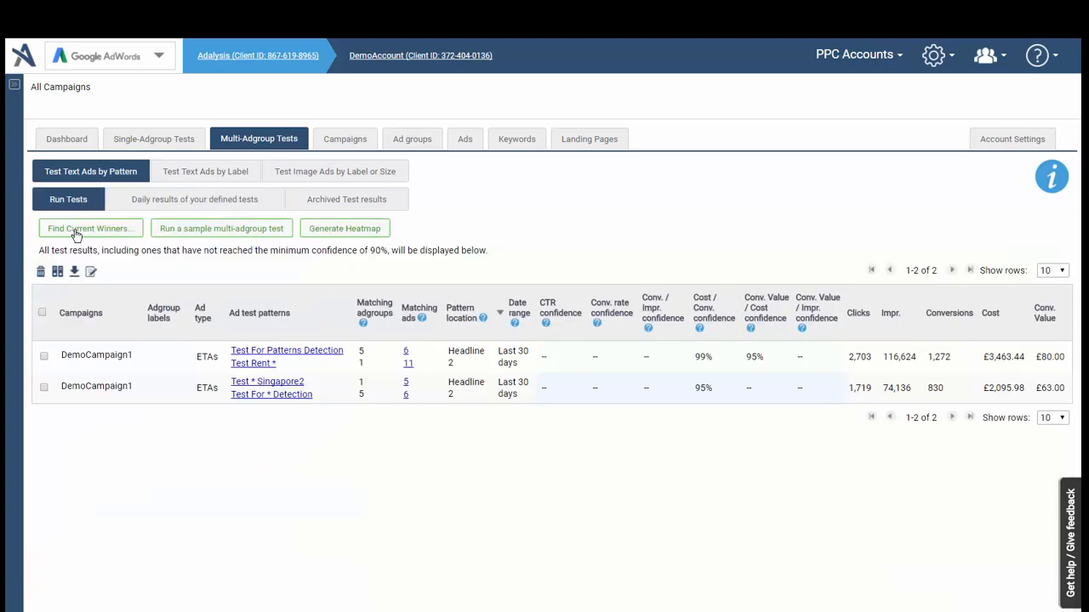
left_click(73, 233)
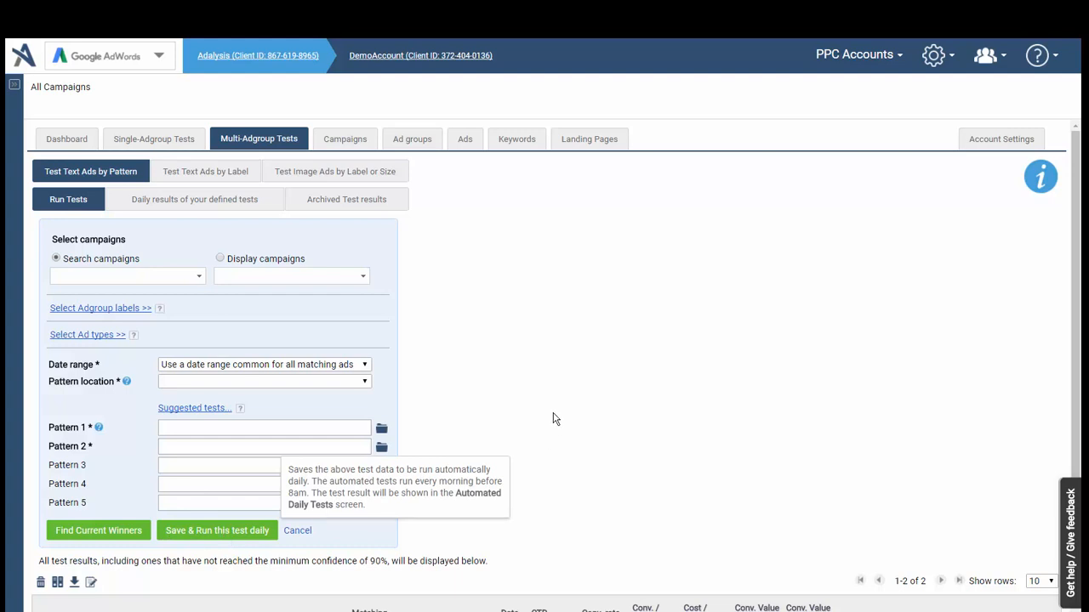
scroll(553, 419, "down", 2)
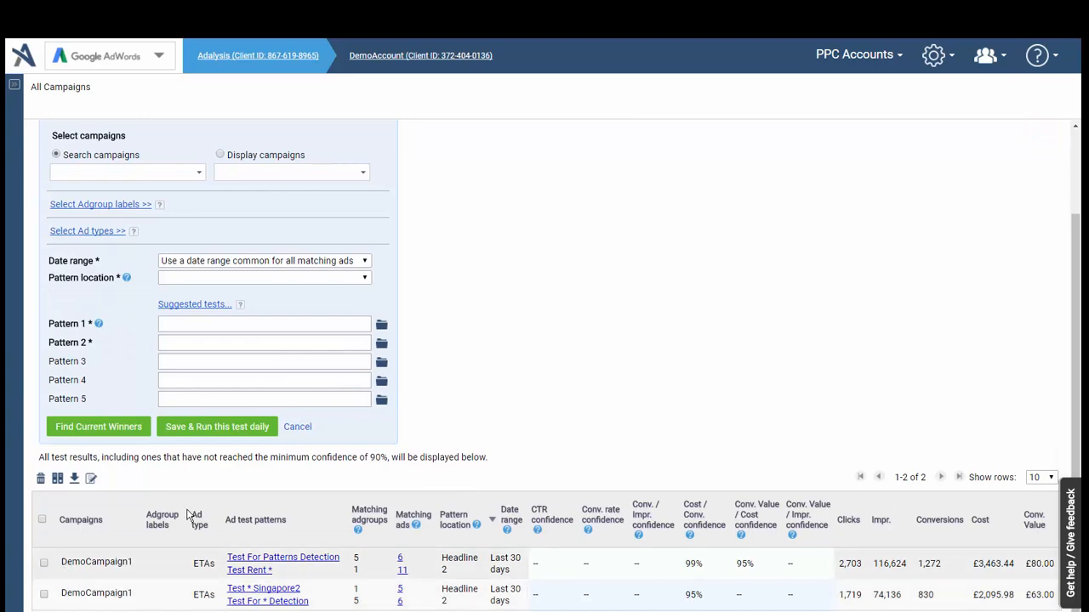
scroll(423, 327, "up", 1)
scroll(423, 326, "up", 2)
Open the archived test result dated 21-Jan-17 for DemoCampaign3 and examine its recorded action and replacement pattern.
left_click(364, 204)
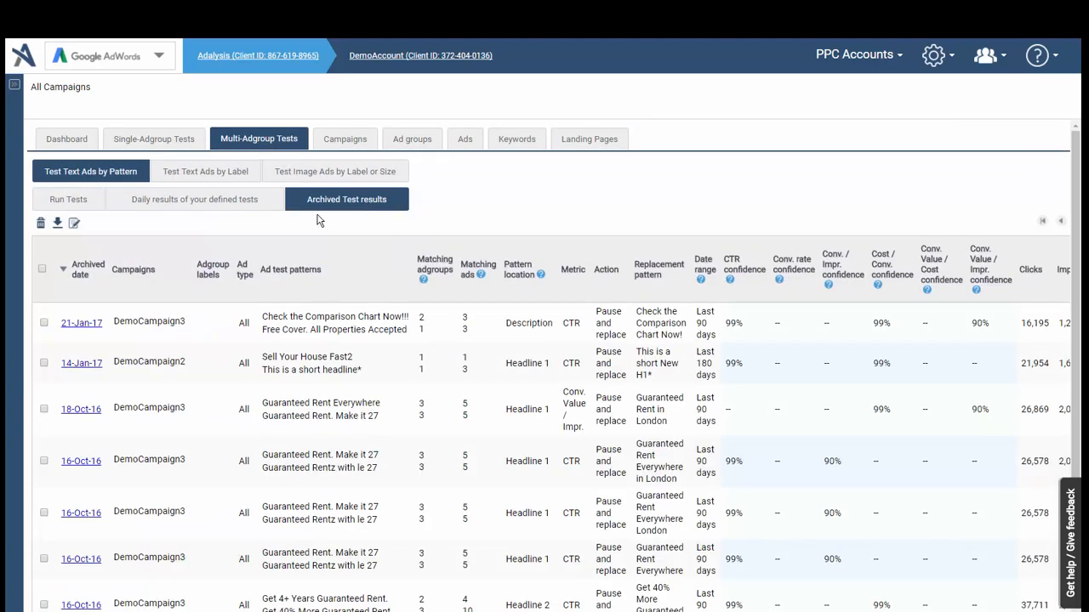
left_click(79, 323)
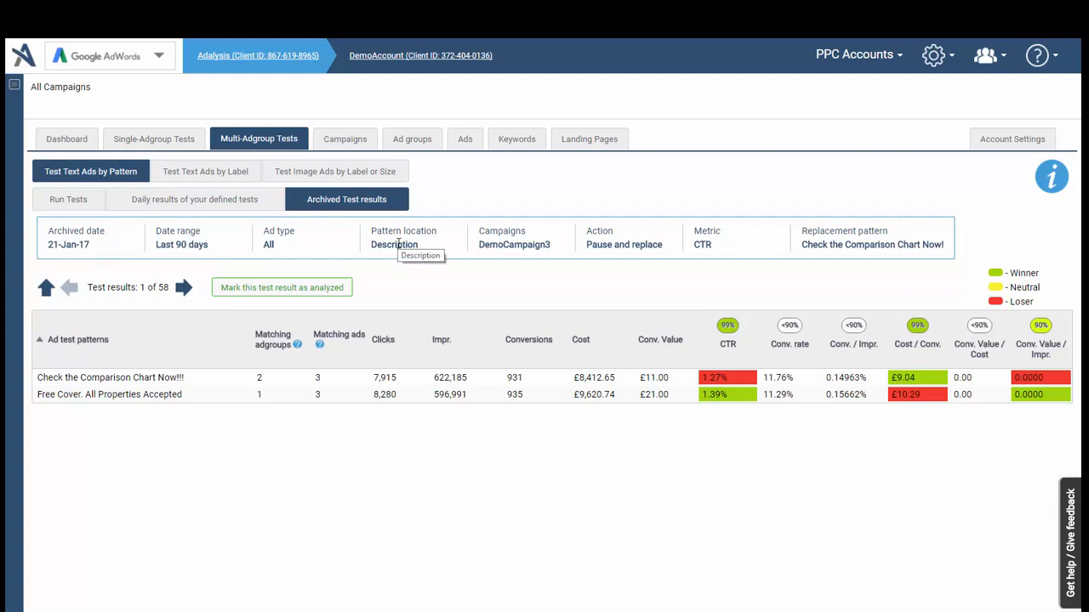
left_click_drag(591, 247, 669, 259)
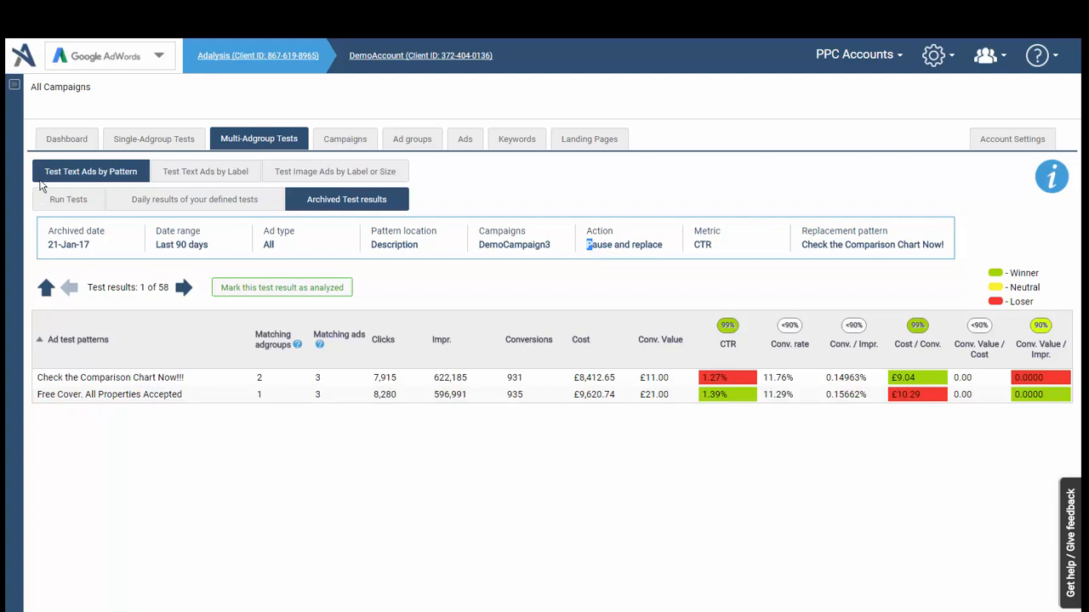
Return to the manually run test results and select the DemoCampaign1 result for "Test For Patterns Detection" and "Test Rent *".
left_click(59, 199)
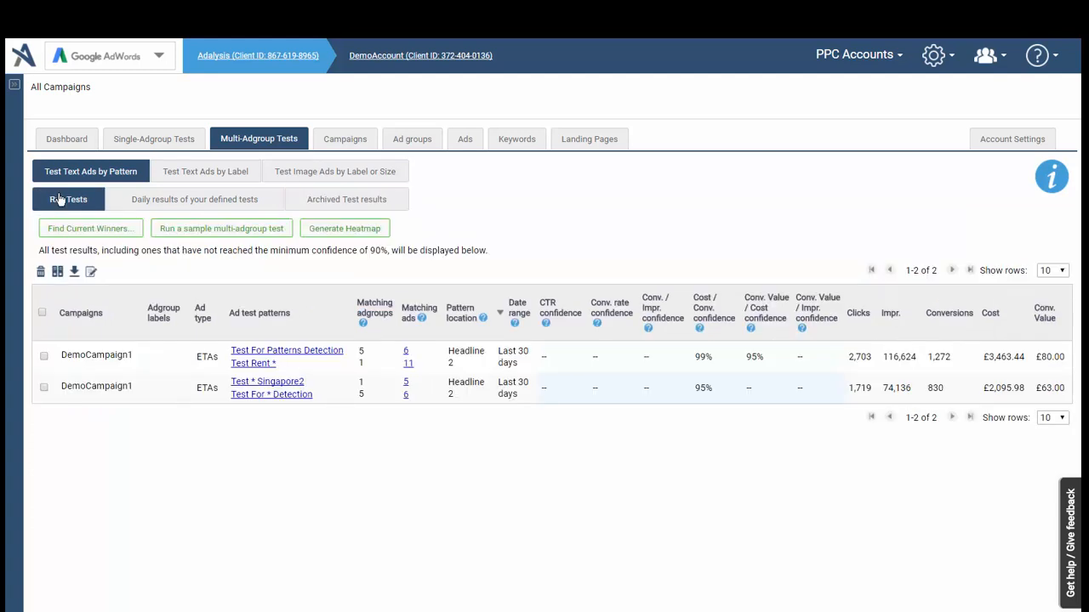
left_click(44, 355)
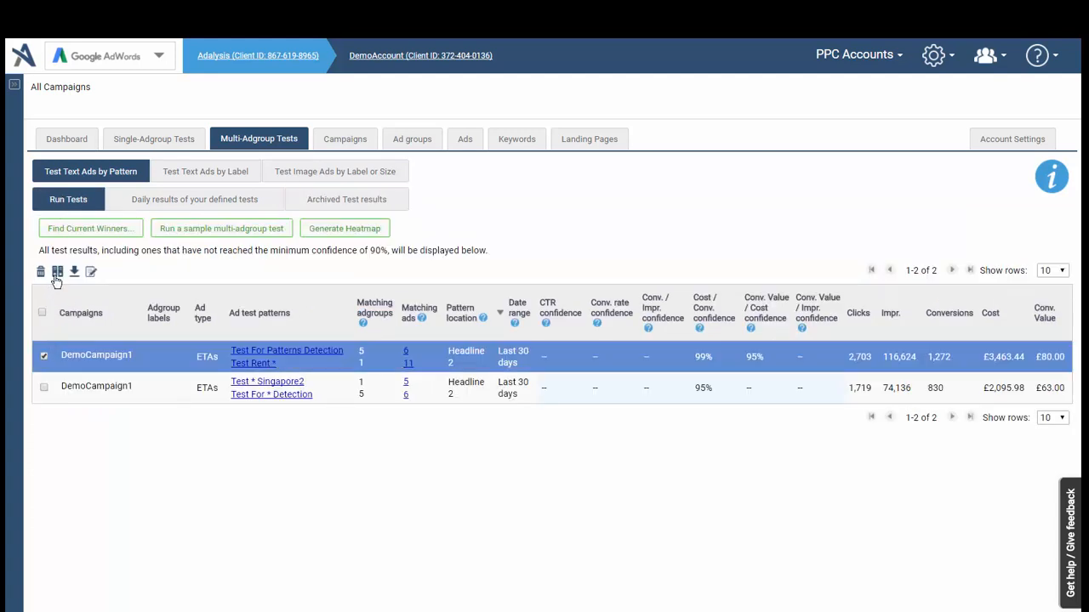
left_click(57, 273)
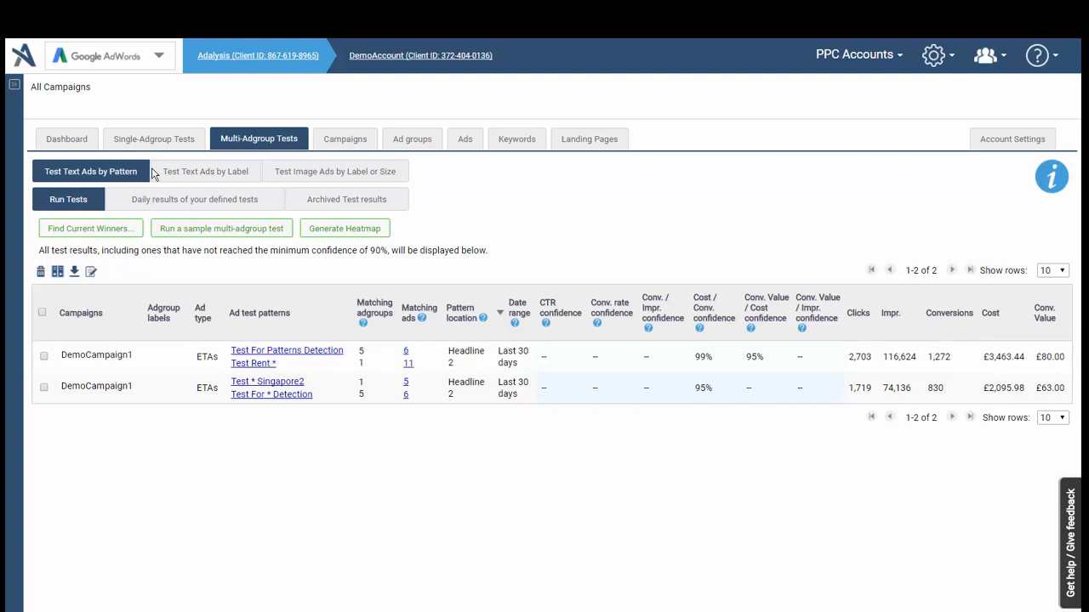
Open the current winners form for testing text ads by label and look through the available search campaigns.
left_click(226, 179)
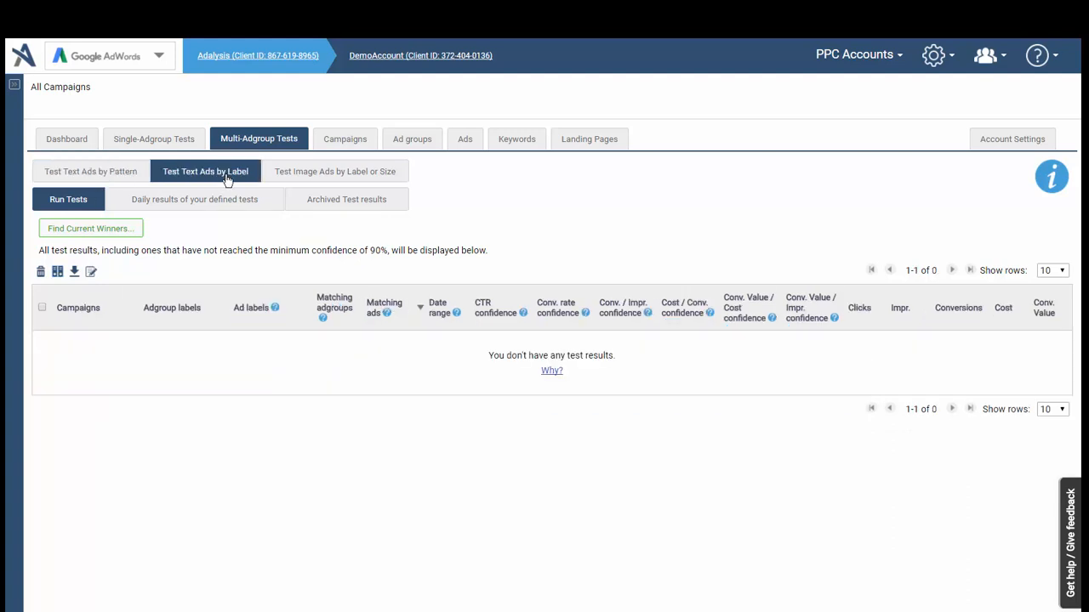
left_click(132, 226)
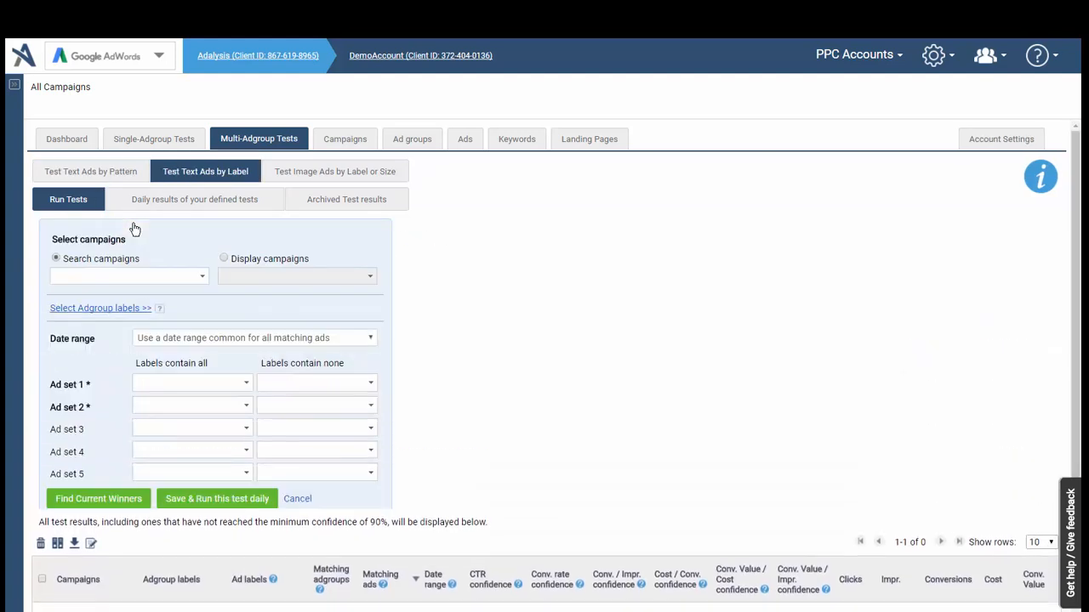
left_click(114, 282)
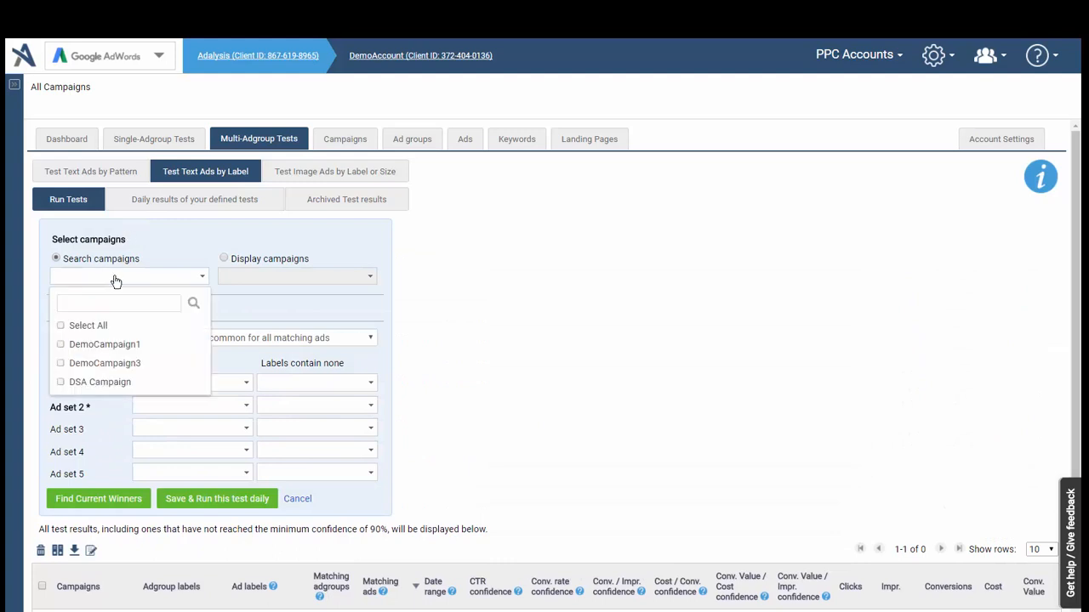
left_click(449, 369)
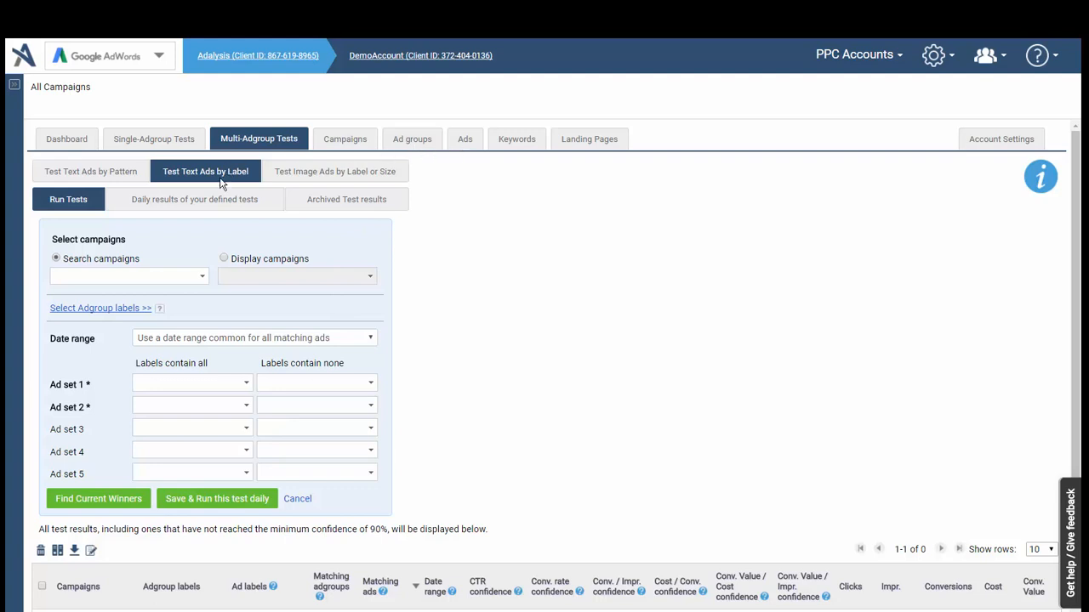
Start a current winners test for image ads by label or size and include all campaigns.
left_click(331, 182)
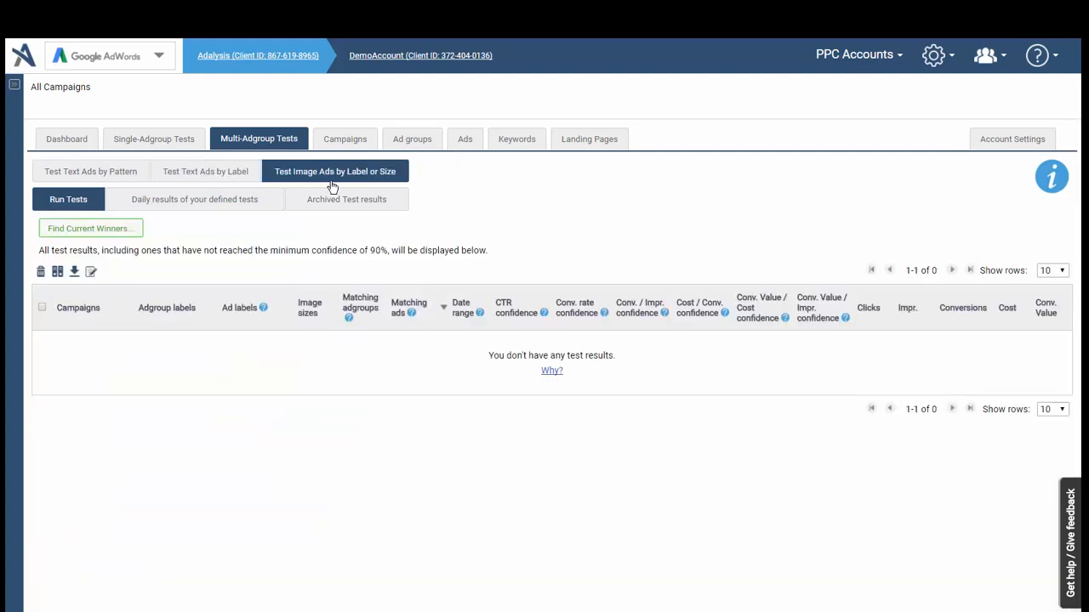
left_click(95, 230)
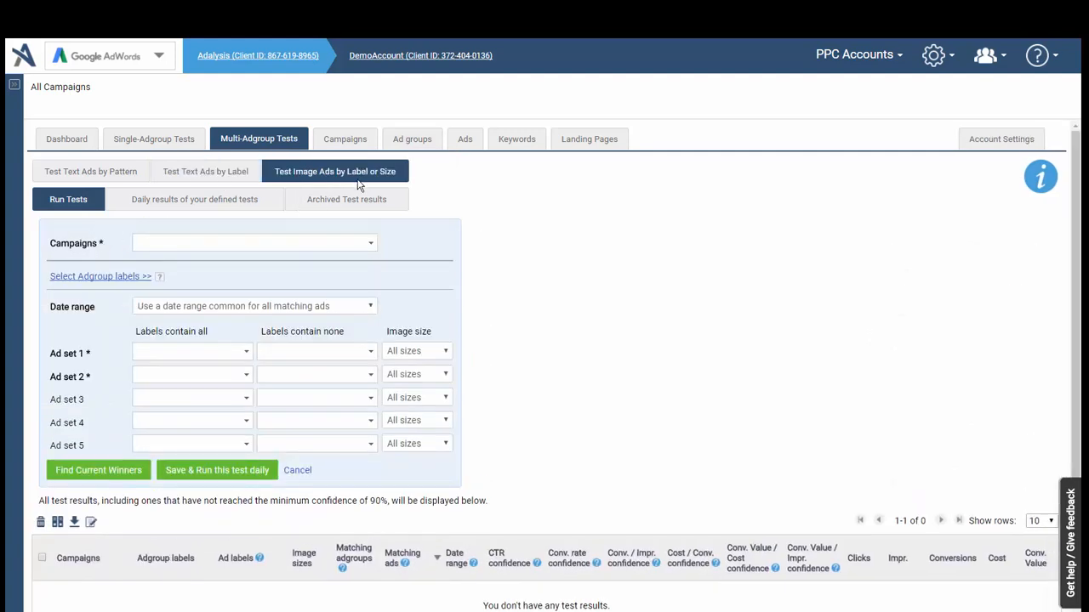
left_click(230, 243)
left_click(189, 294)
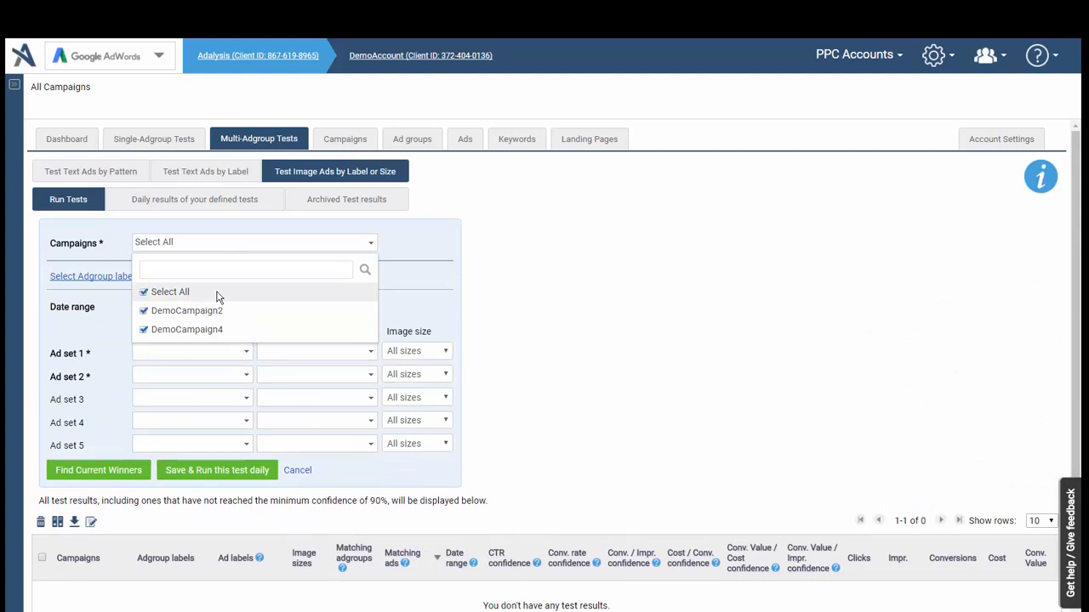
left_click(551, 336)
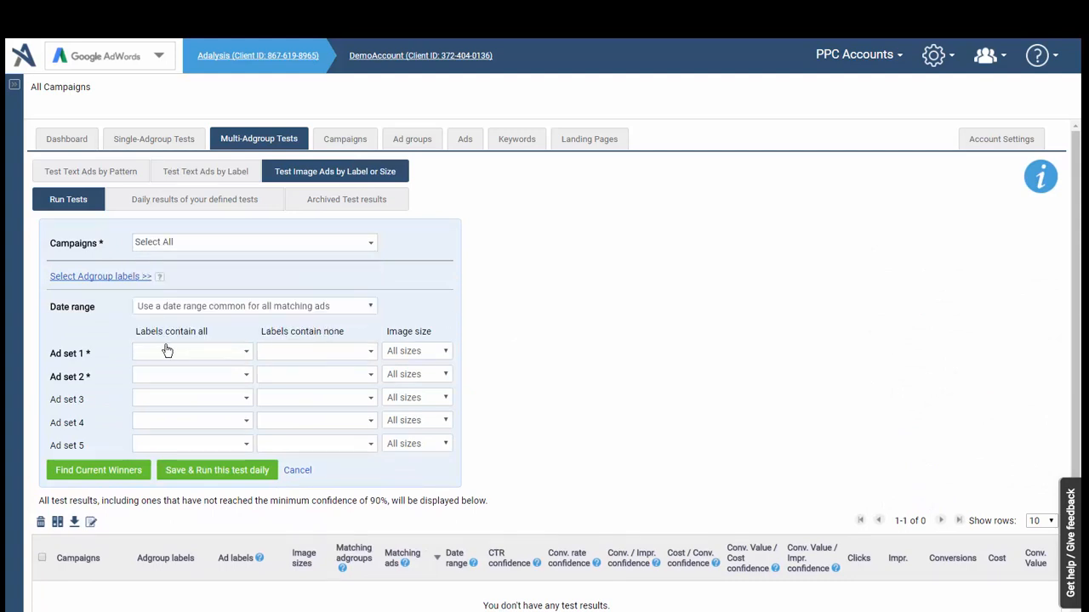
Require label 1 for the ads in Ad set 1 and label 11 for the ads in Ad set 2.
left_click(221, 352)
left_click(170, 403)
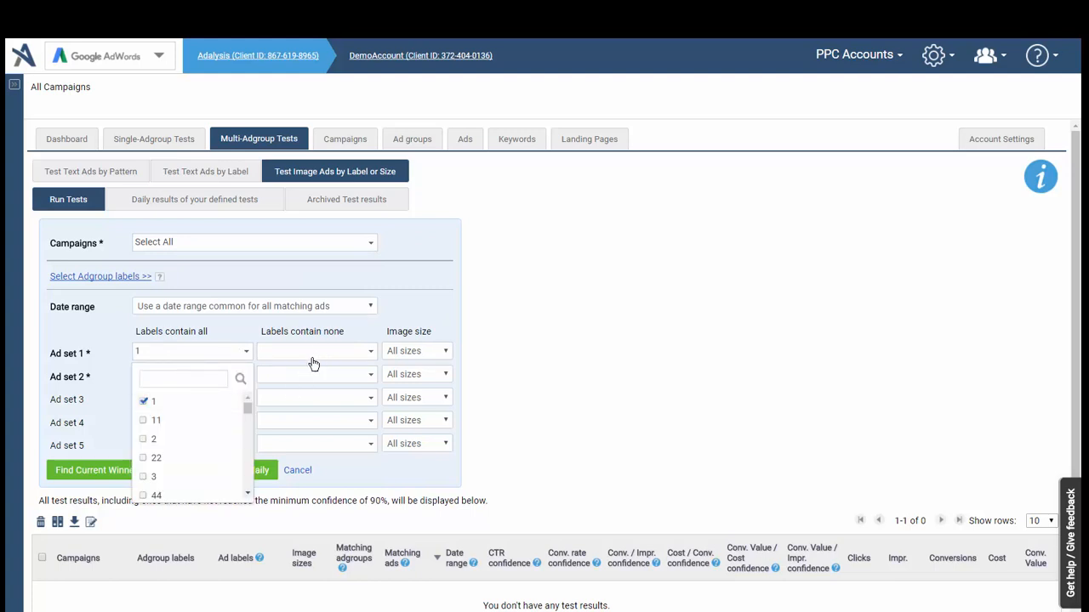
left_click(213, 376)
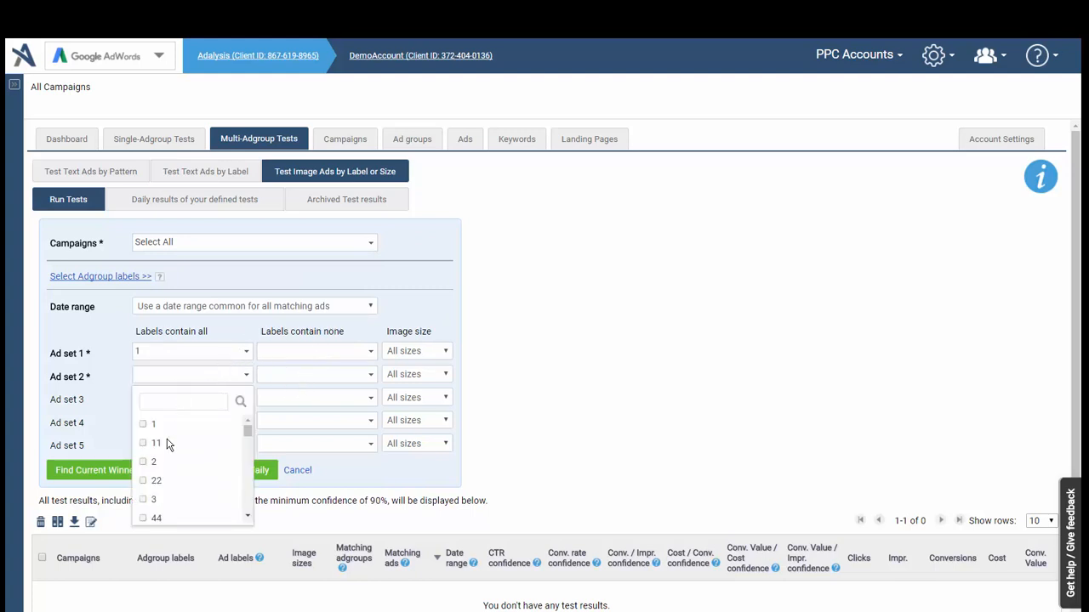
left_click(166, 444)
left_click(514, 417)
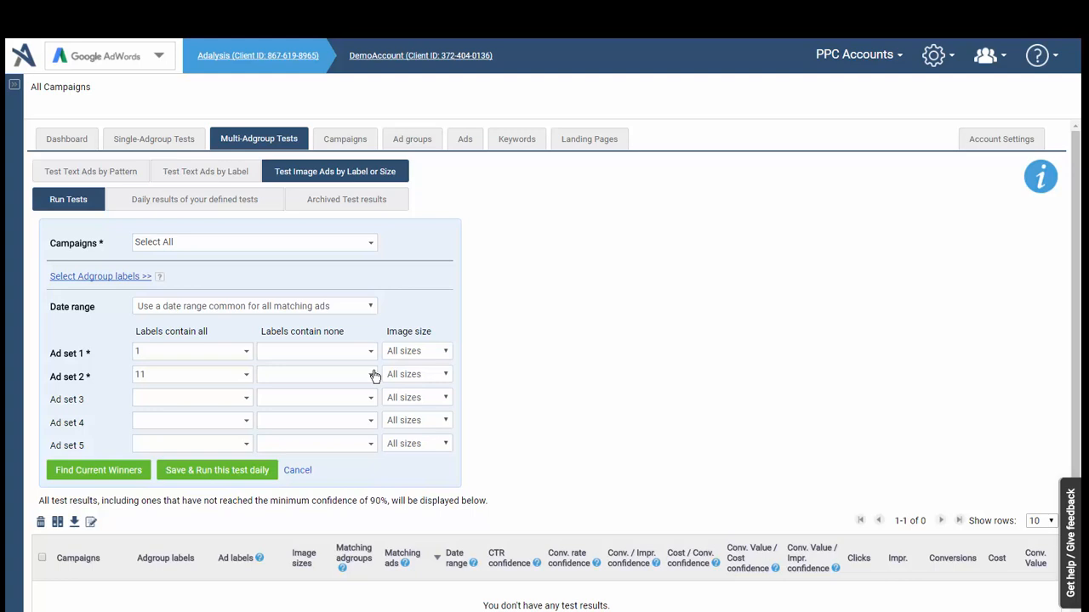
Limit the image size to 468 x 60 for Ad set 1 and 728 x 90 for Ad set 2.
left_click(421, 352)
left_click(421, 352)
left_click(424, 358)
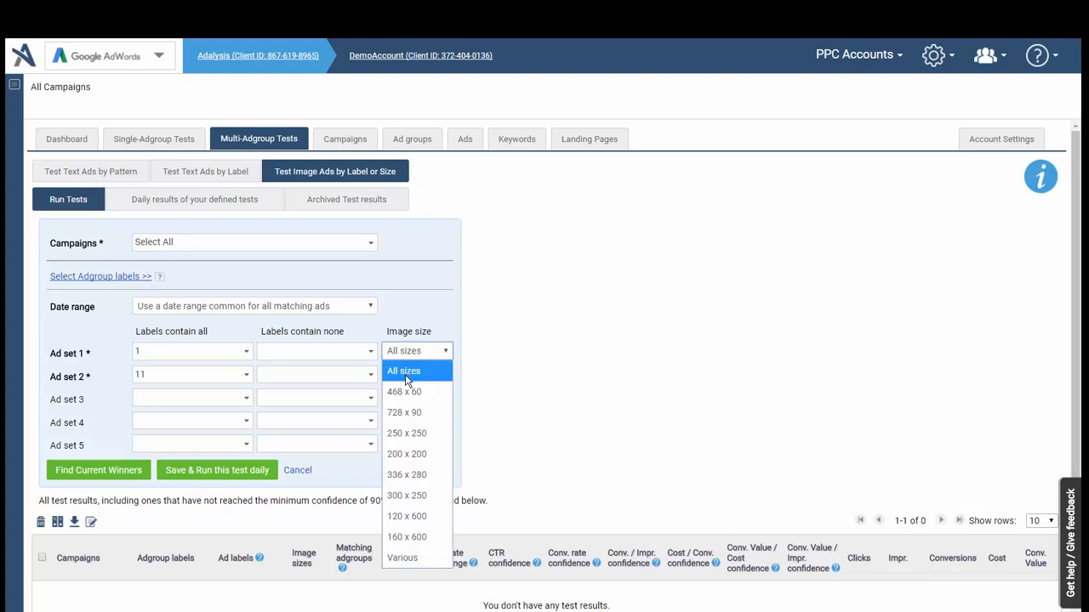
left_click(407, 378)
left_click(408, 376)
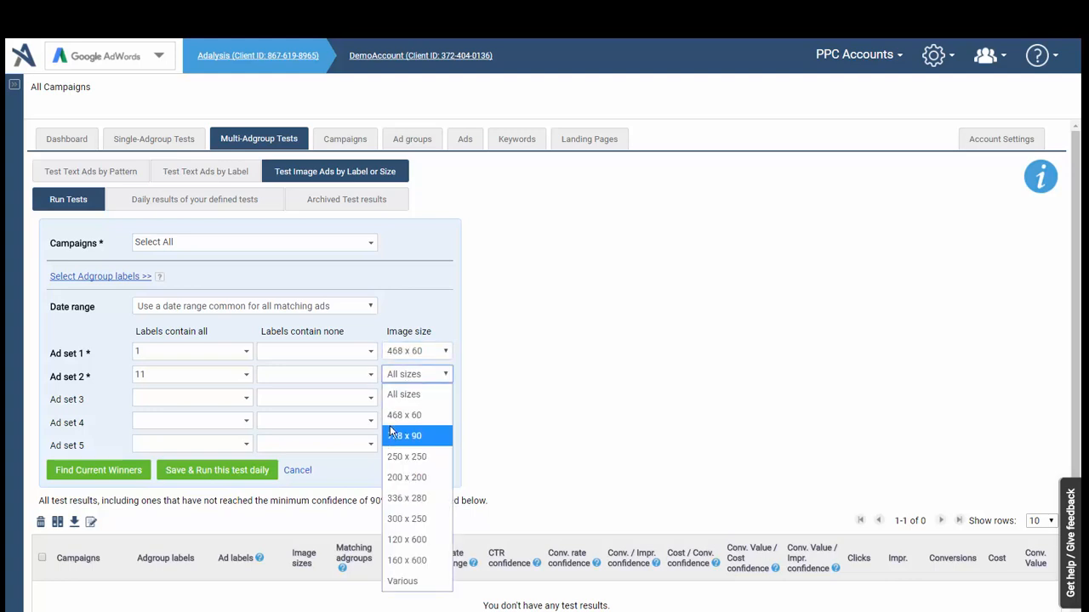
left_click(389, 426)
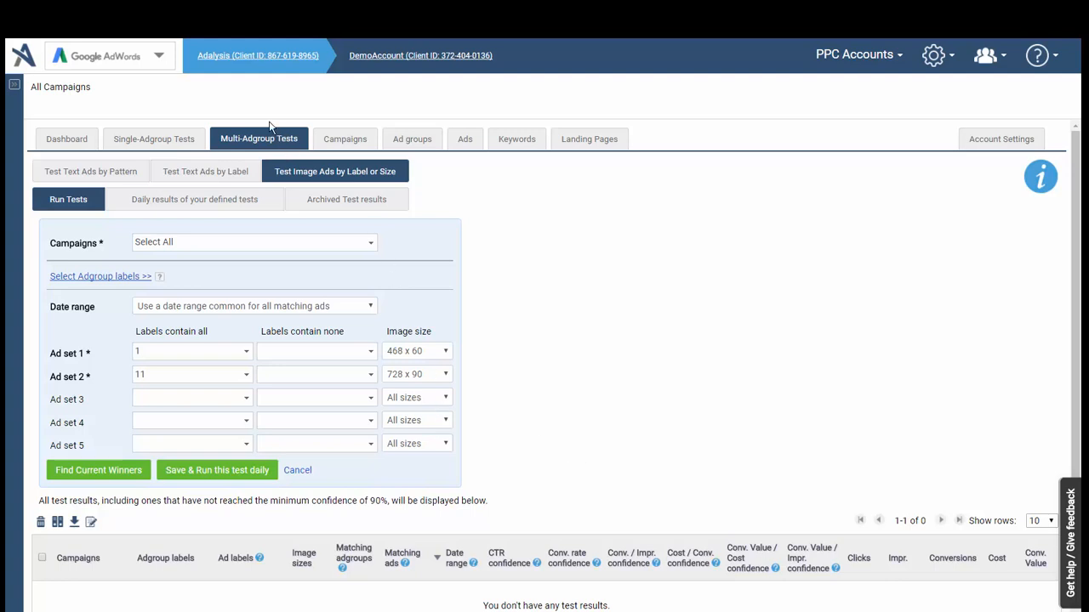
Start a current winners test for text ads by pattern and include all search campaigns.
left_click(118, 171)
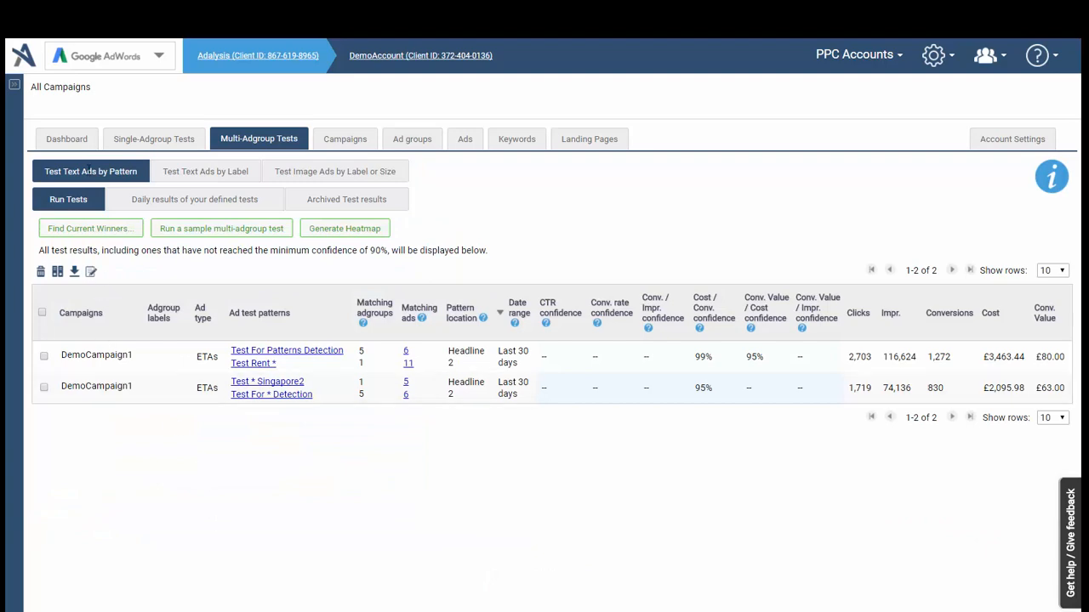
left_click(75, 236)
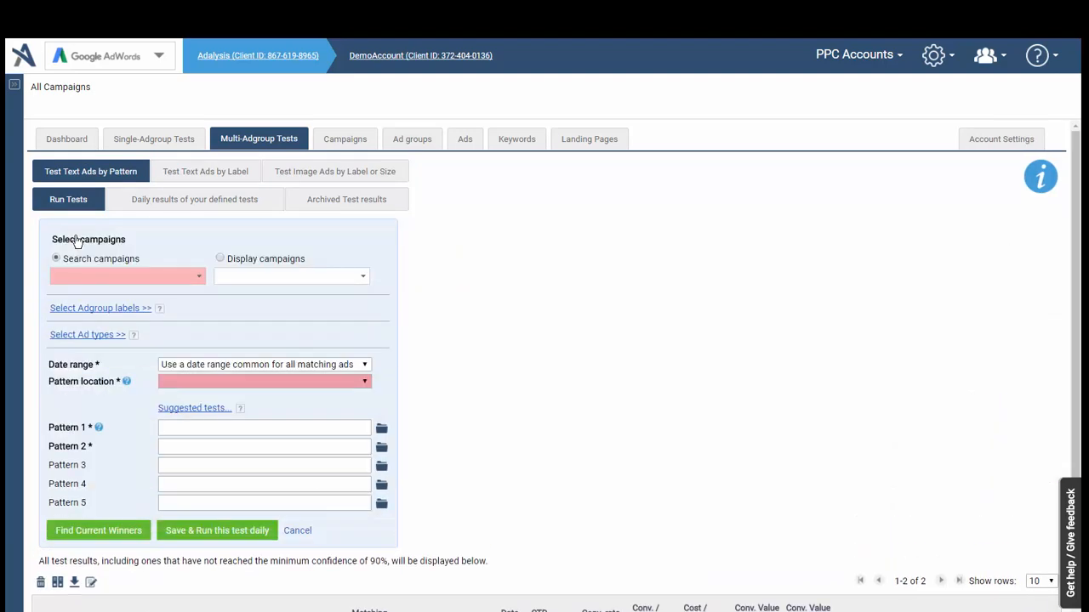
left_click(89, 276)
left_click(85, 325)
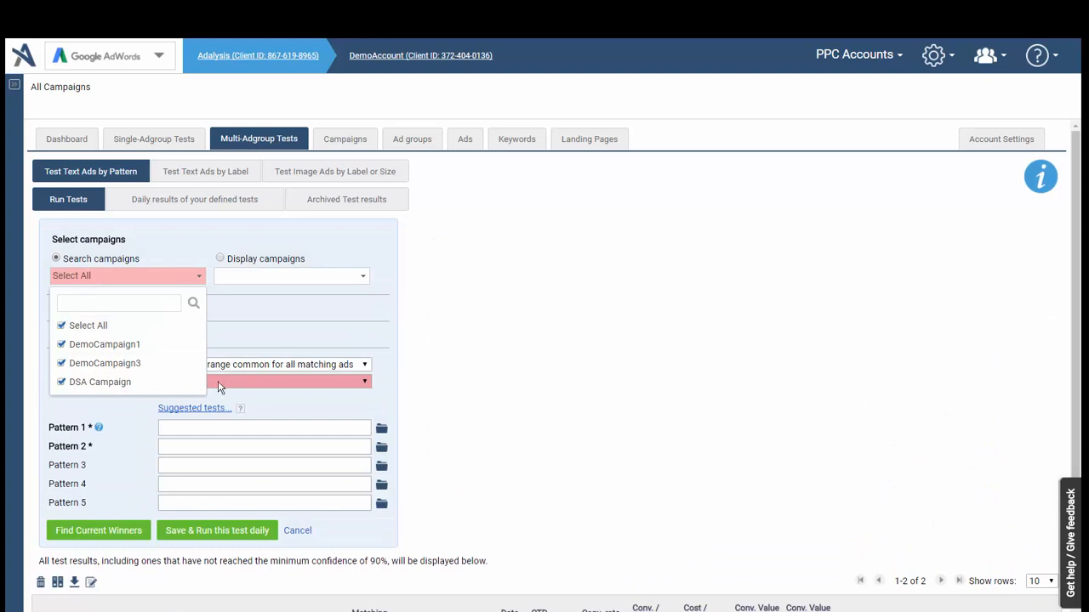
Set the pattern location to Headline 1 and apply the suggested Rent Guarantee Insurance 27 and 28 patterns using Option 1 for DemoCampaign3.
left_click(218, 381)
left_click(234, 395)
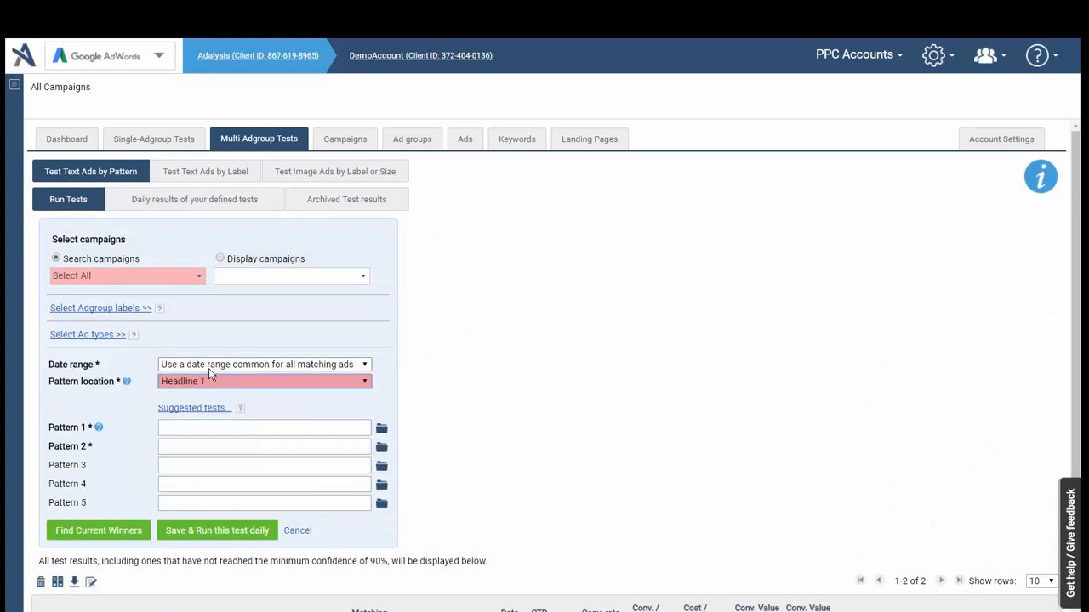
left_click(185, 408)
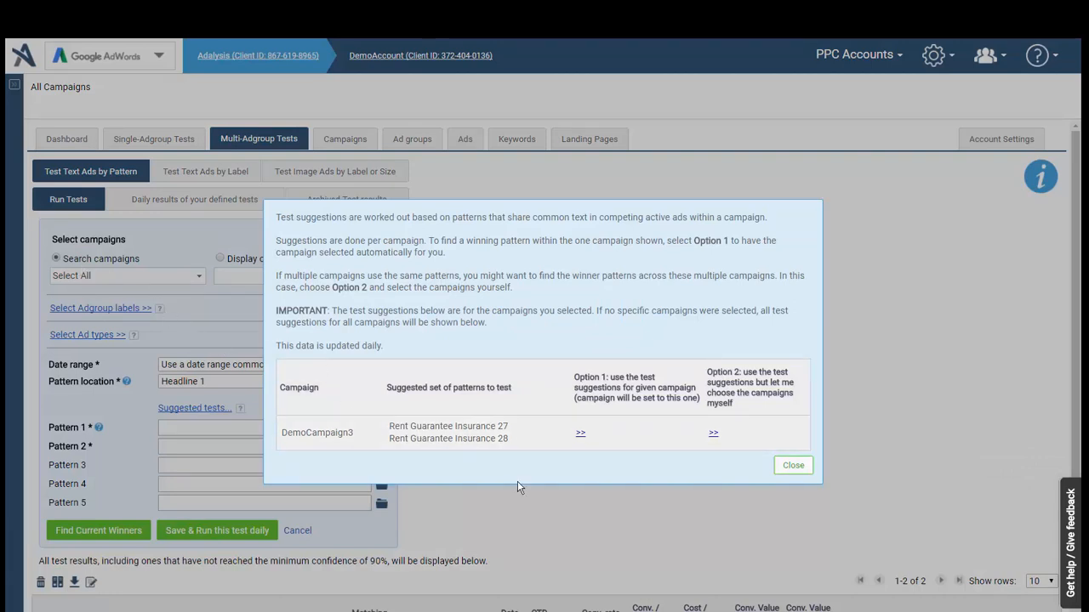
left_click(580, 434)
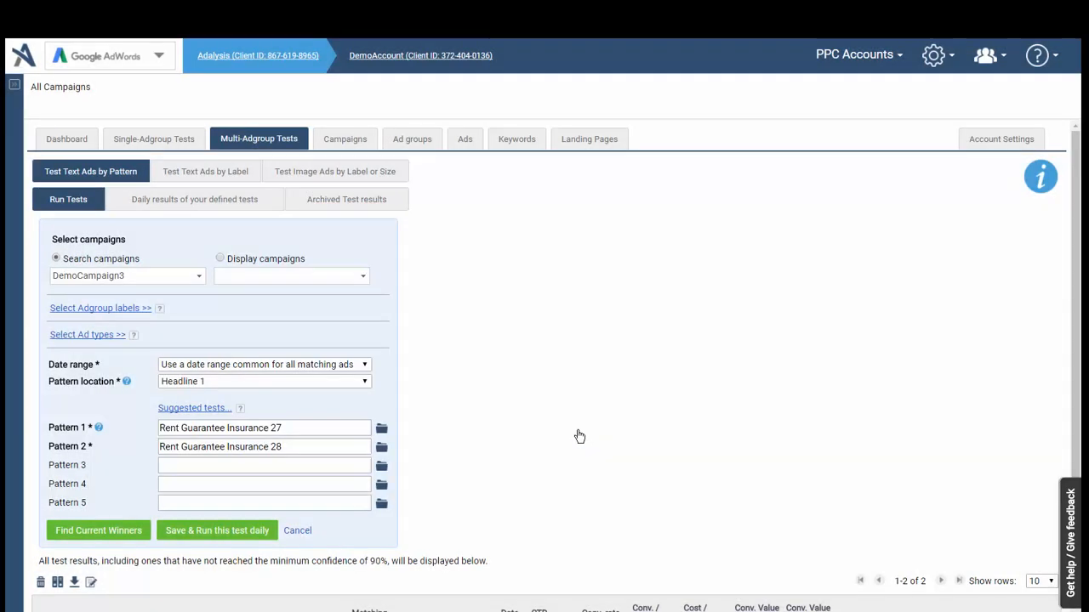